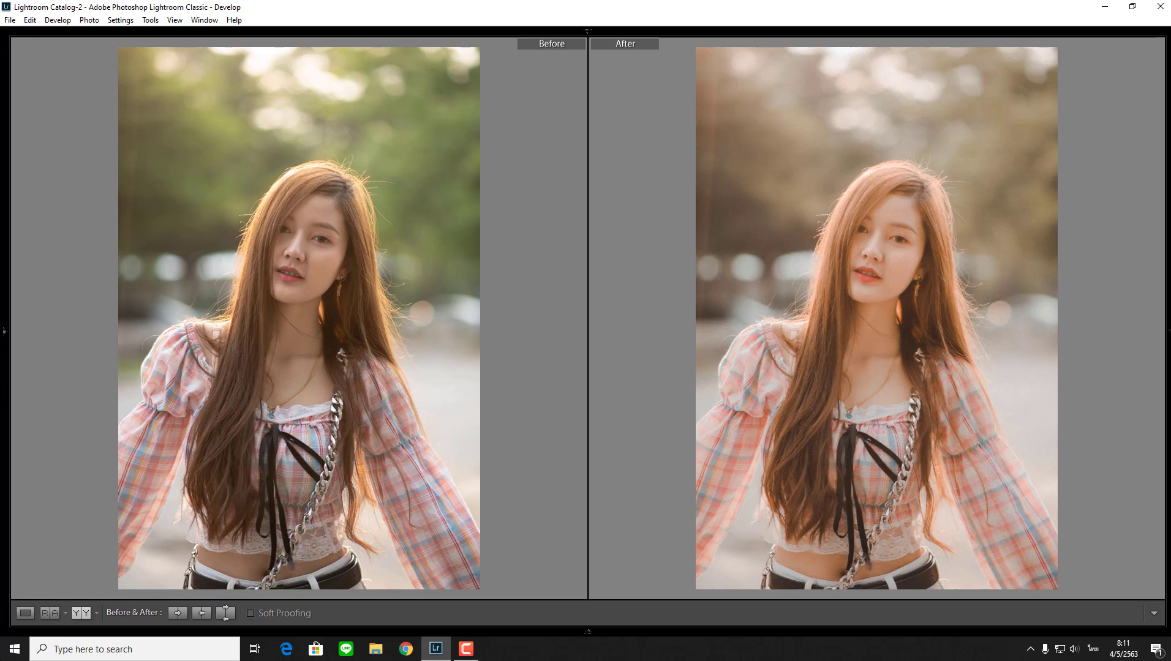
- Browse the edited shots from the filmstrip in Loupe and Before/After views
click(25, 613)
click(81, 613)
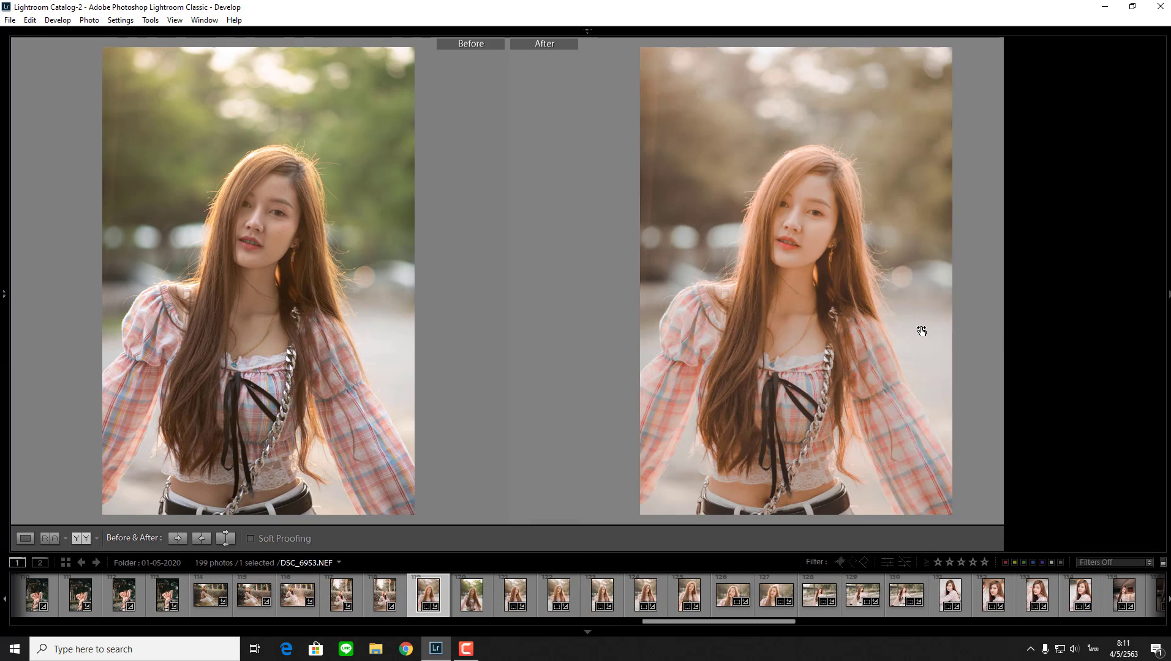
click(515, 594)
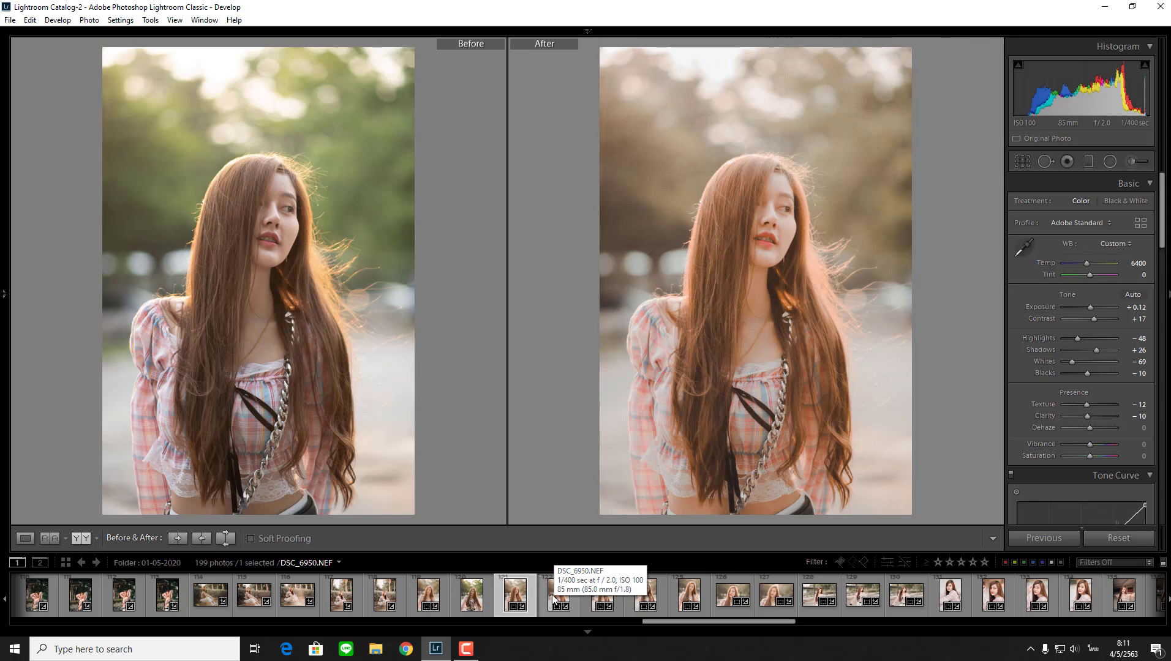
click(553, 599)
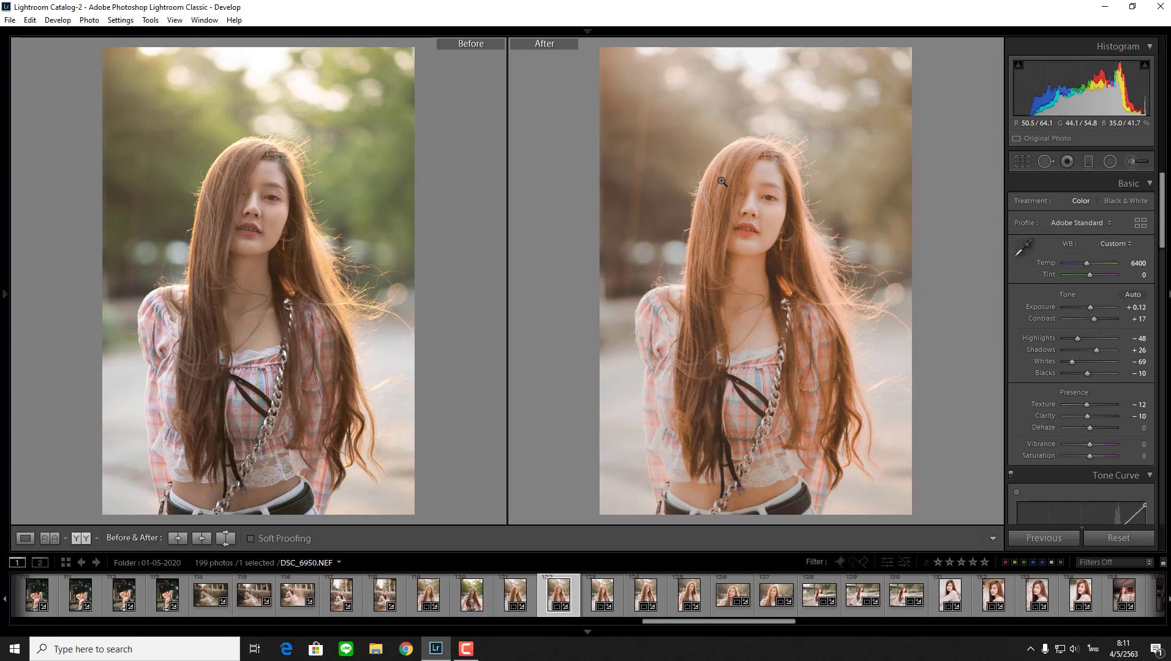
- Inspect the face close up, then select another edited photo and show it in Loupe view
mouse_move(722, 182)
mouse_down()
mouse_move(748, 214)
mouse_move(682, 275)
mouse_up()
click(682, 274)
click(428, 594)
click(25, 538)
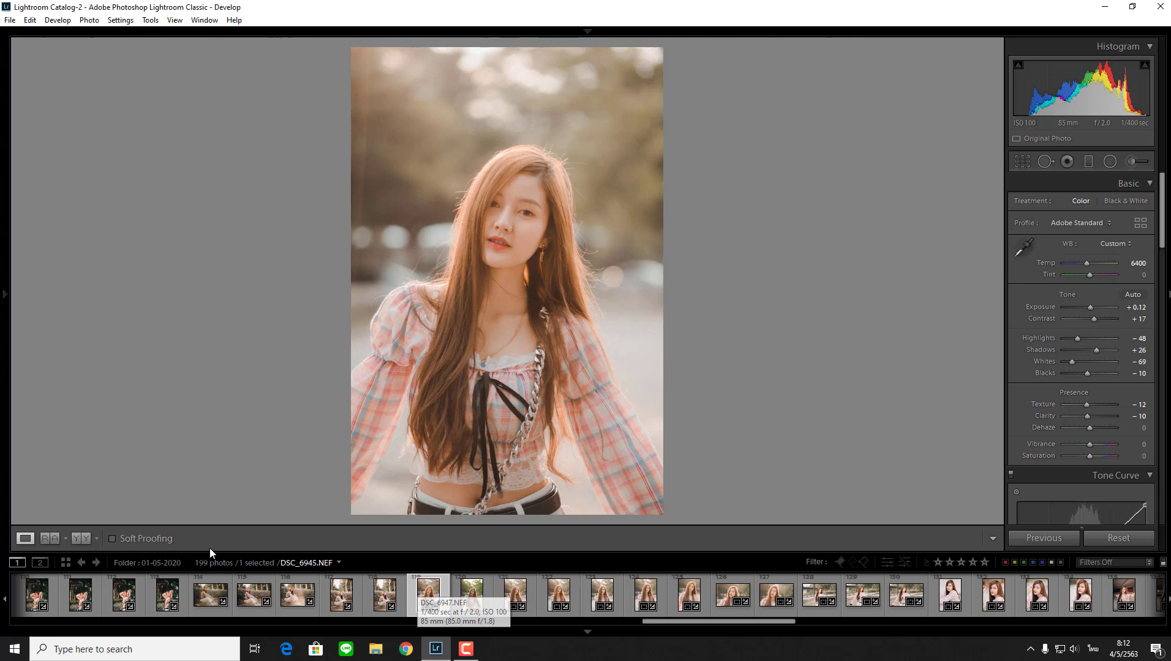
- Show the portrait's unedited original, with As Shot white balance and zeroed tone sliders
click(87, 539)
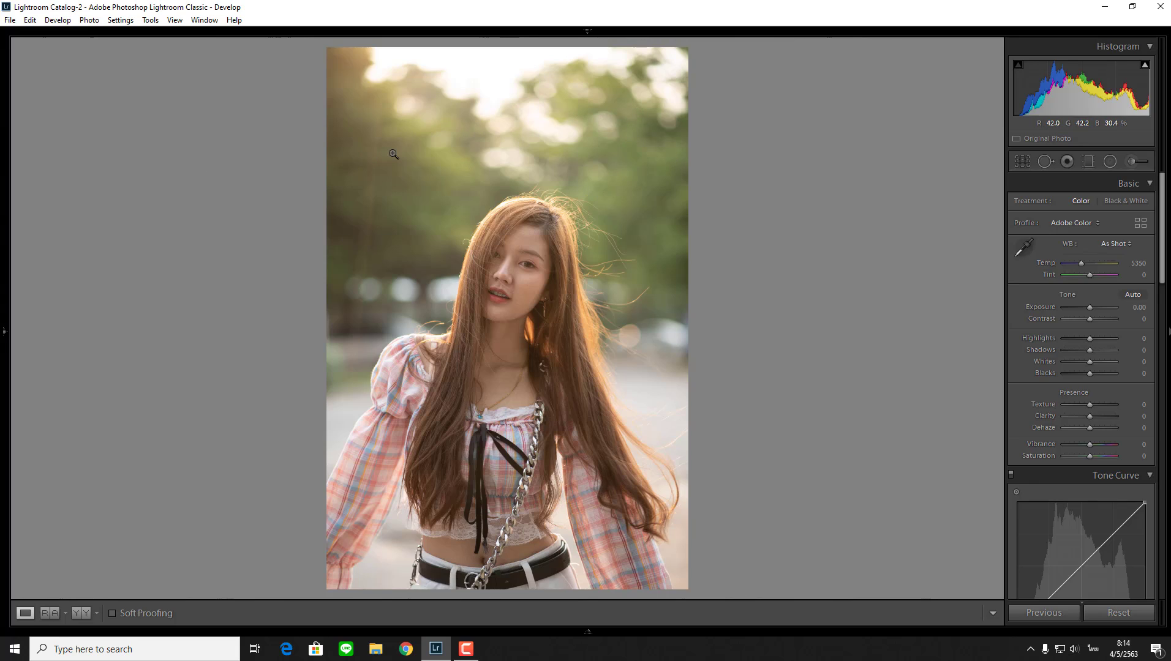
key(alt+shift)
key(i)
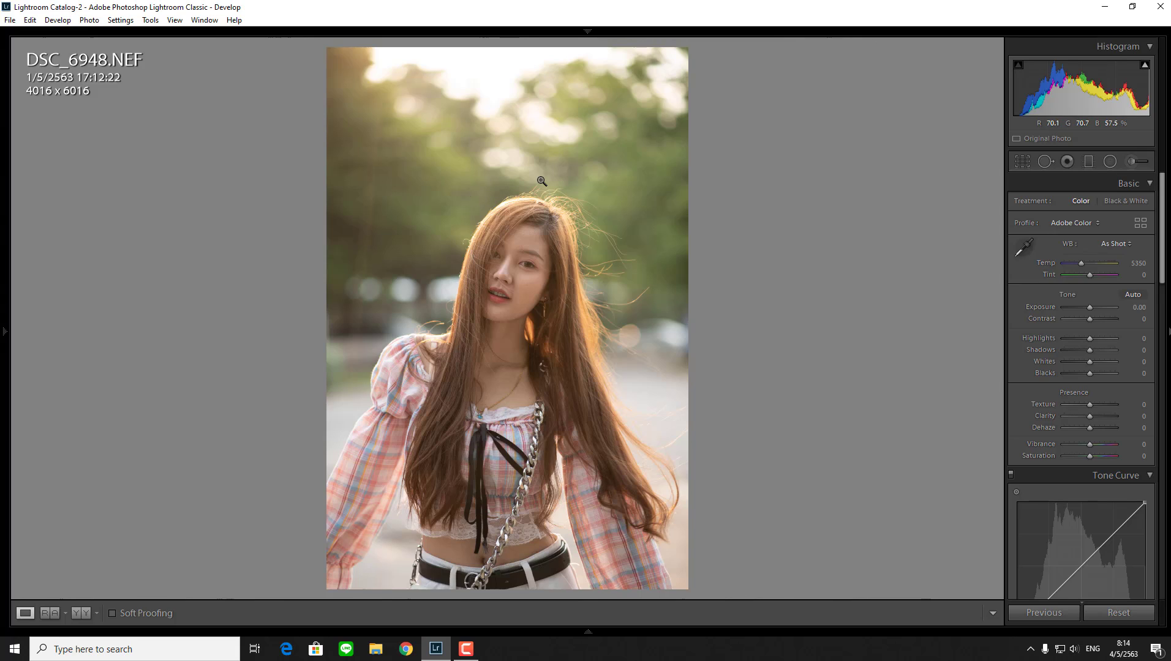
key(i)
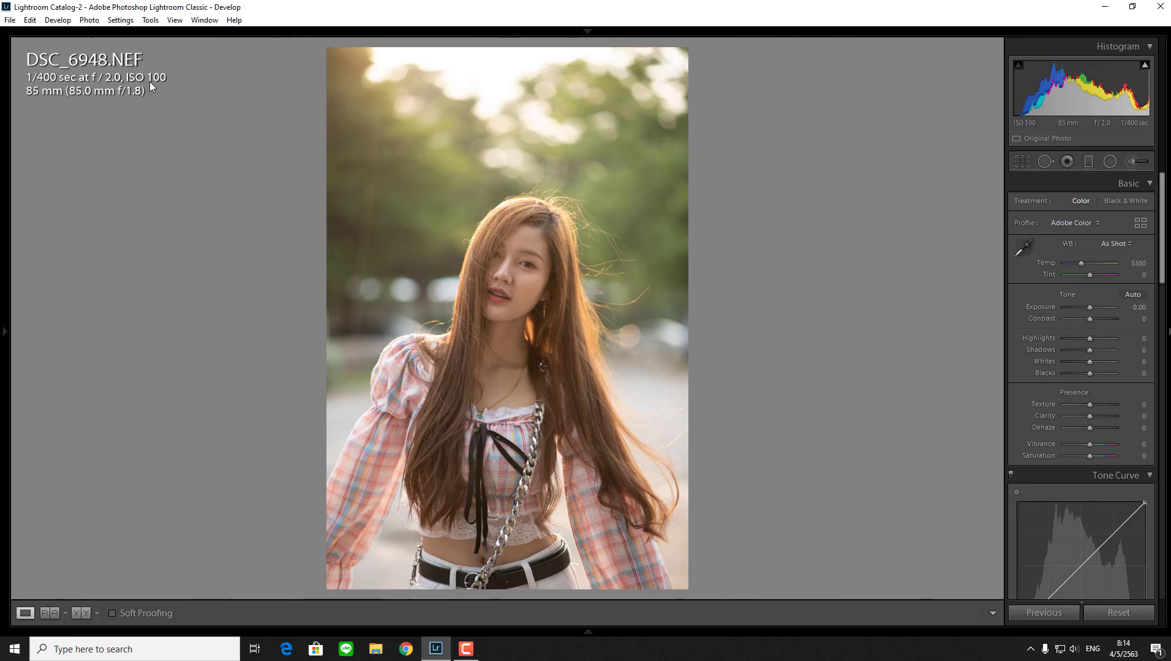
key(i)
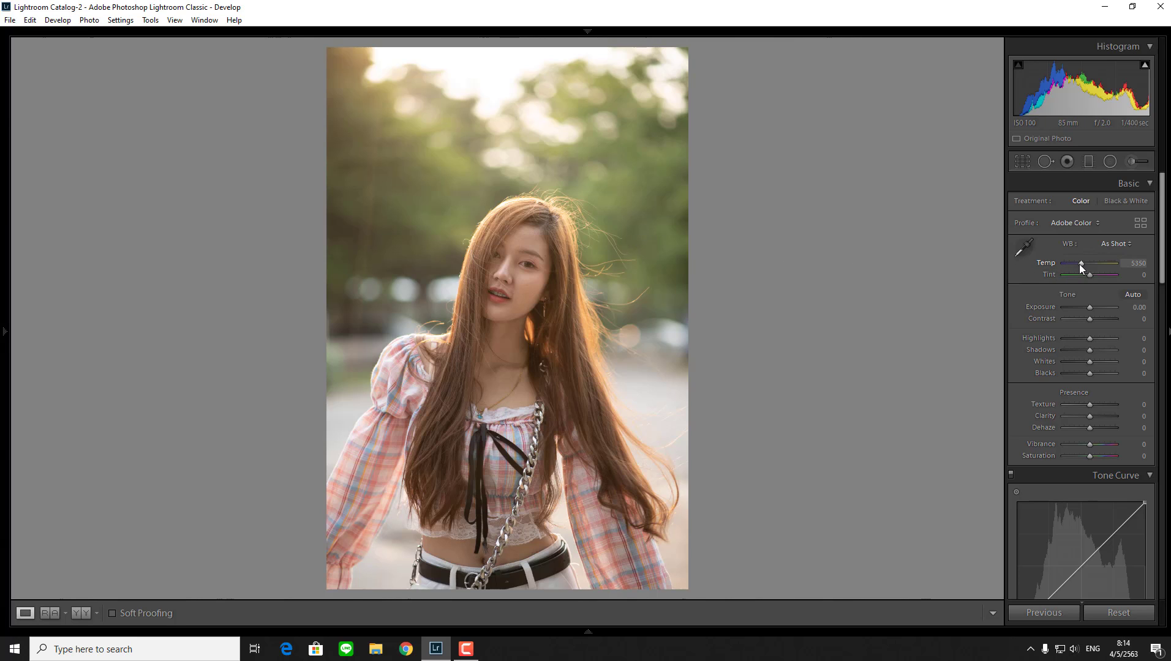
- Warm the portrait's white balance to a Custom Temp of 6405, checking against the original
mouse_move(1080, 265)
mouse_down()
mouse_move(1043, 267)
mouse_move(1166, 266)
mouse_up()
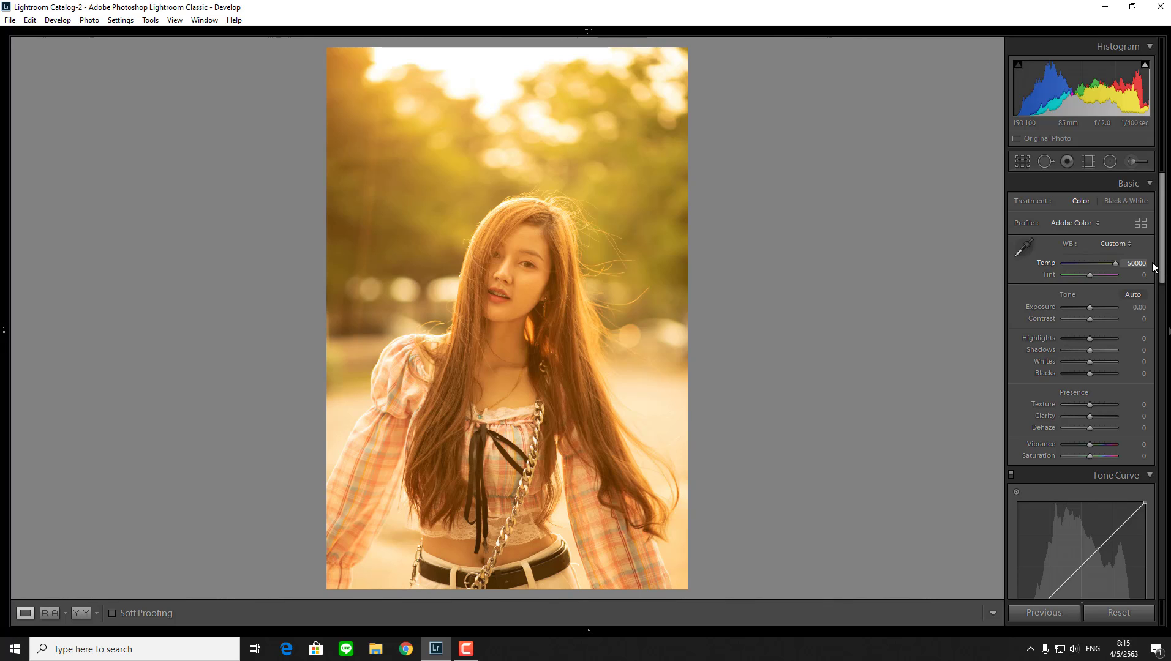
click(78, 613)
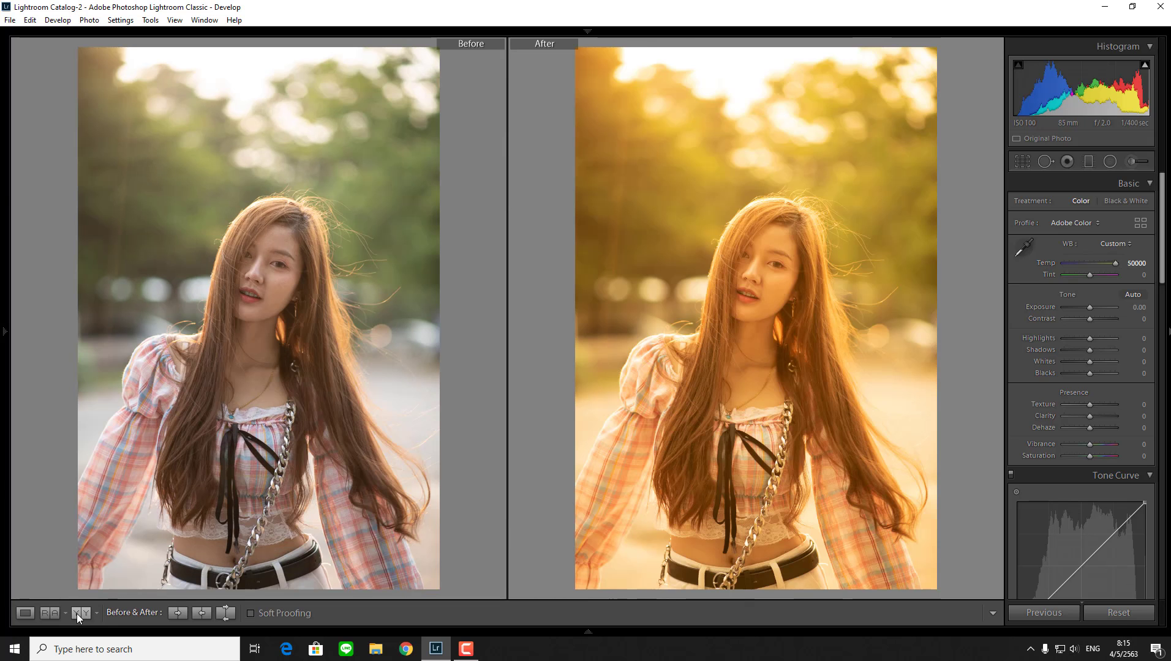
click(26, 613)
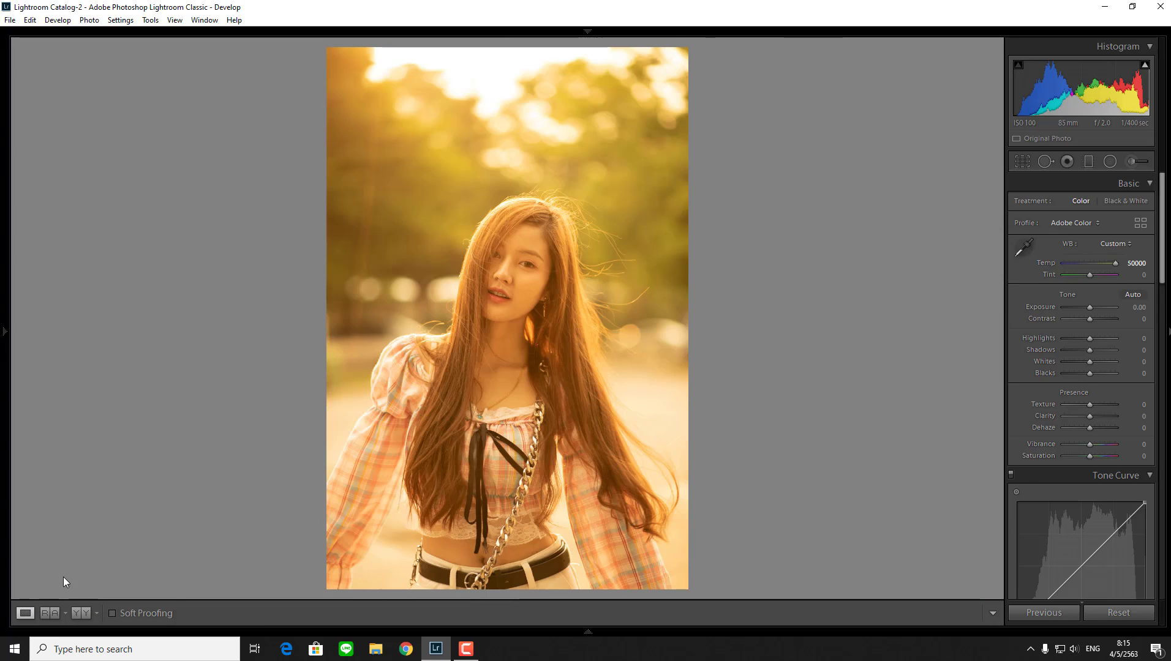
click(1080, 264)
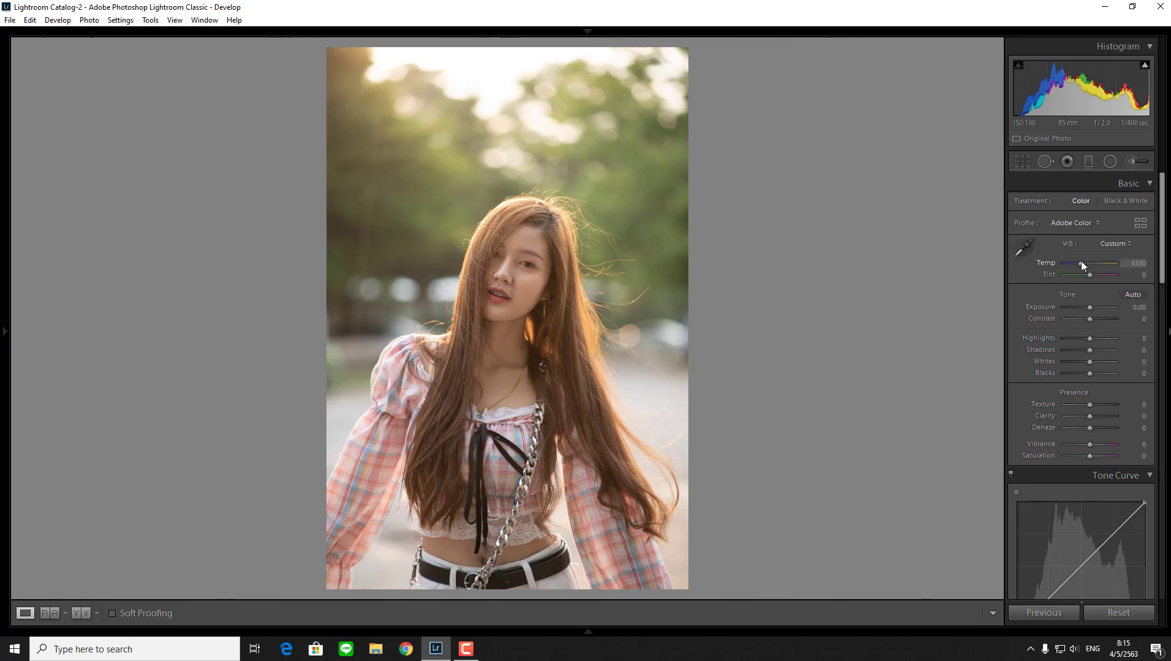
drag(1081, 263, 1086, 261)
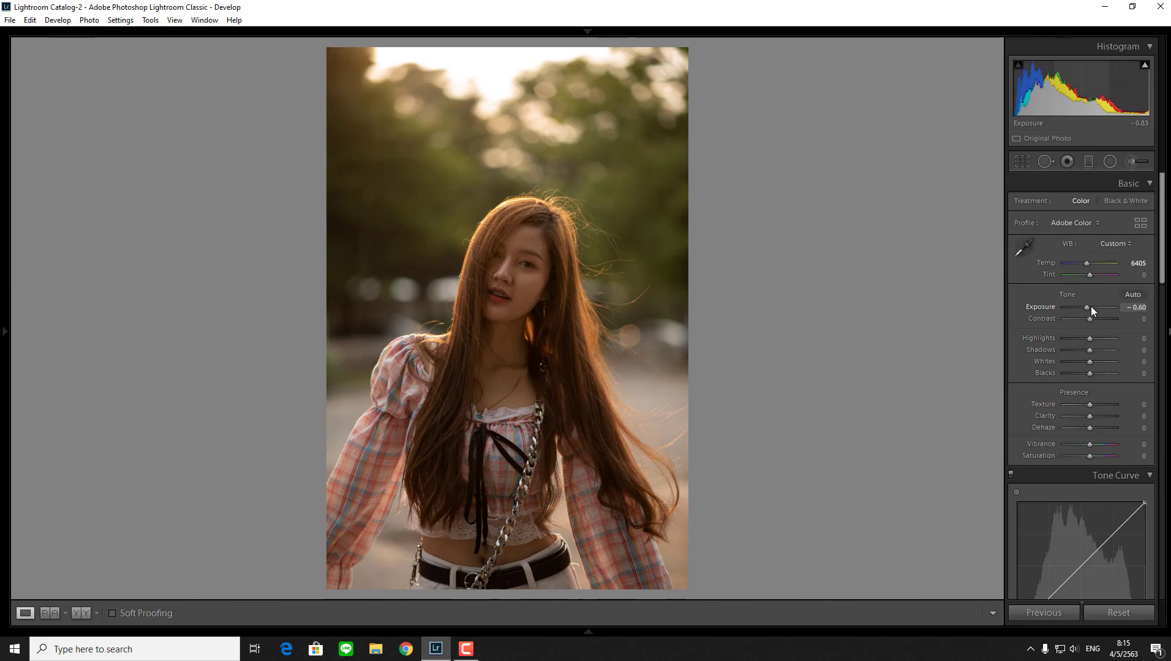
- Reset Exposure and brighten it to +0.24, trying a slight contrast increase
drag(1089, 306, 1094, 305)
double_click(1051, 306)
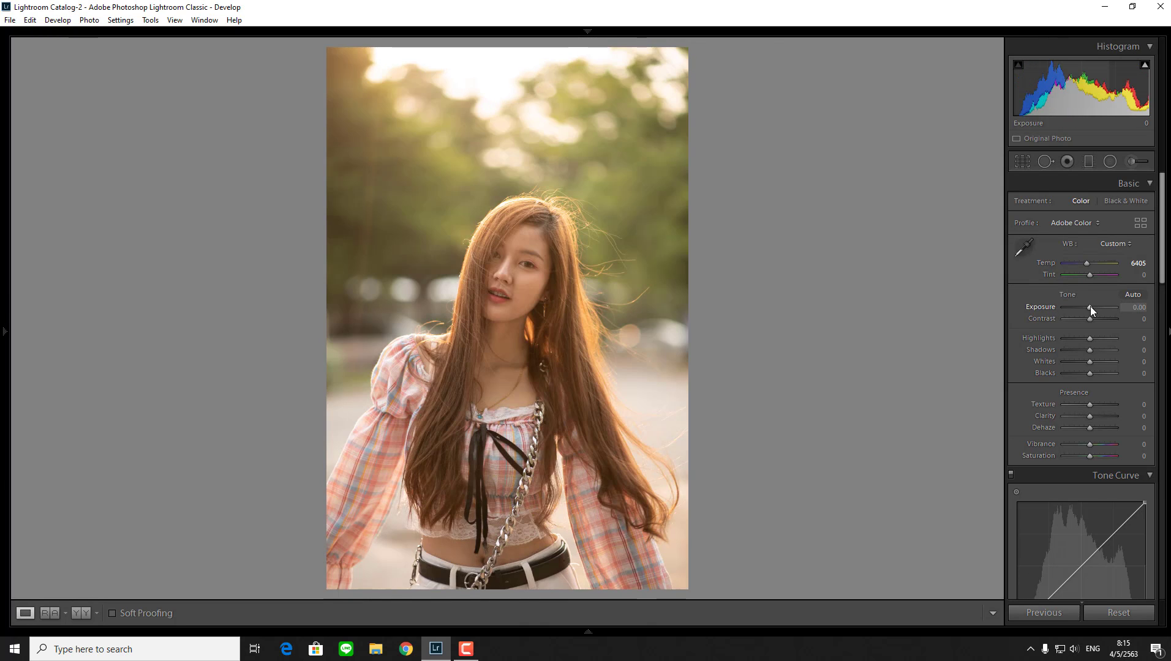
drag(1089, 306, 1090, 306)
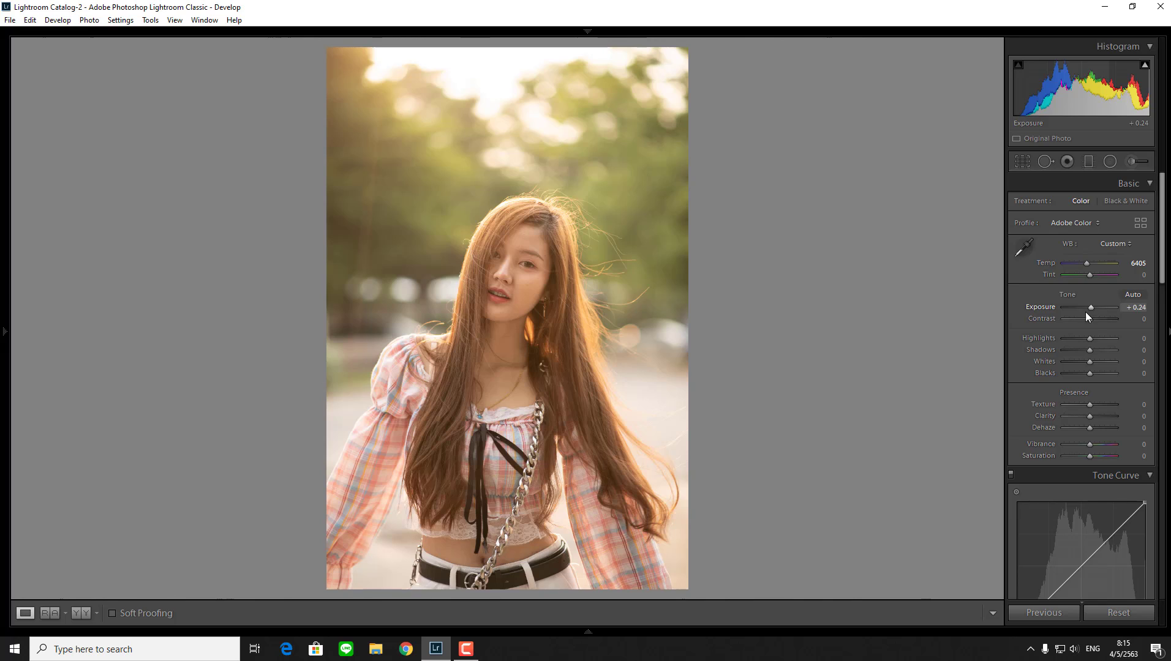
mouse_move(1090, 318)
mouse_down()
mouse_move(1049, 317)
mouse_move(1080, 339)
mouse_move(1119, 341)
mouse_move(1057, 342)
mouse_up()
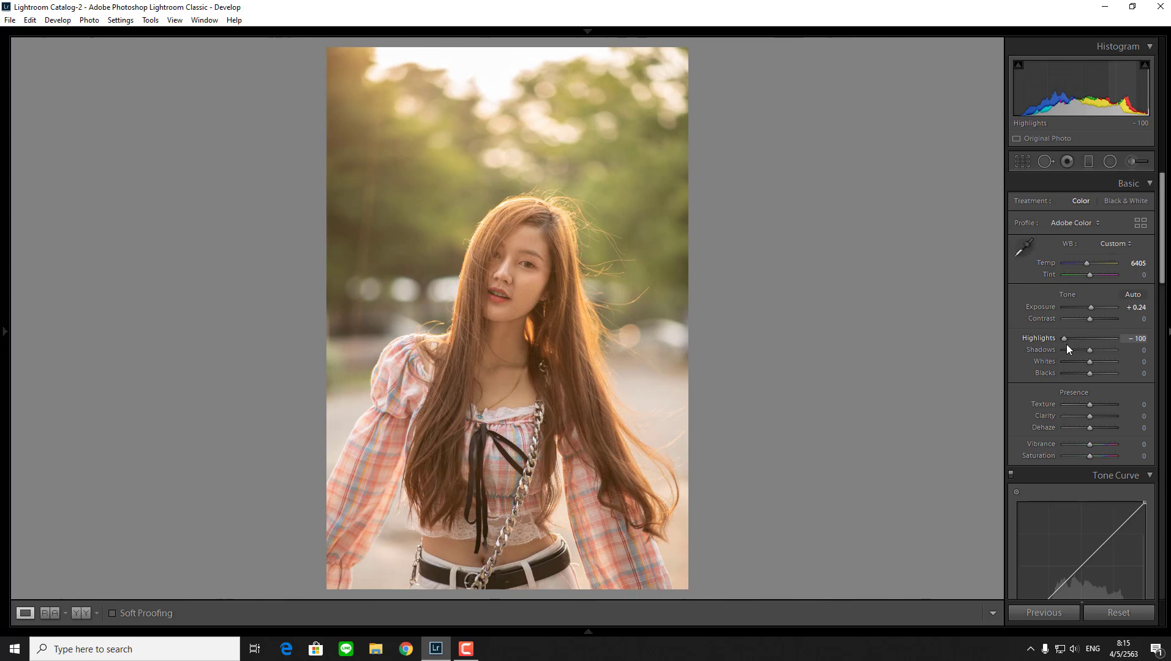
- Pull Highlights to −52, lift Shadows to +29 and lower Whites to −52
drag(1067, 344, 1080, 341)
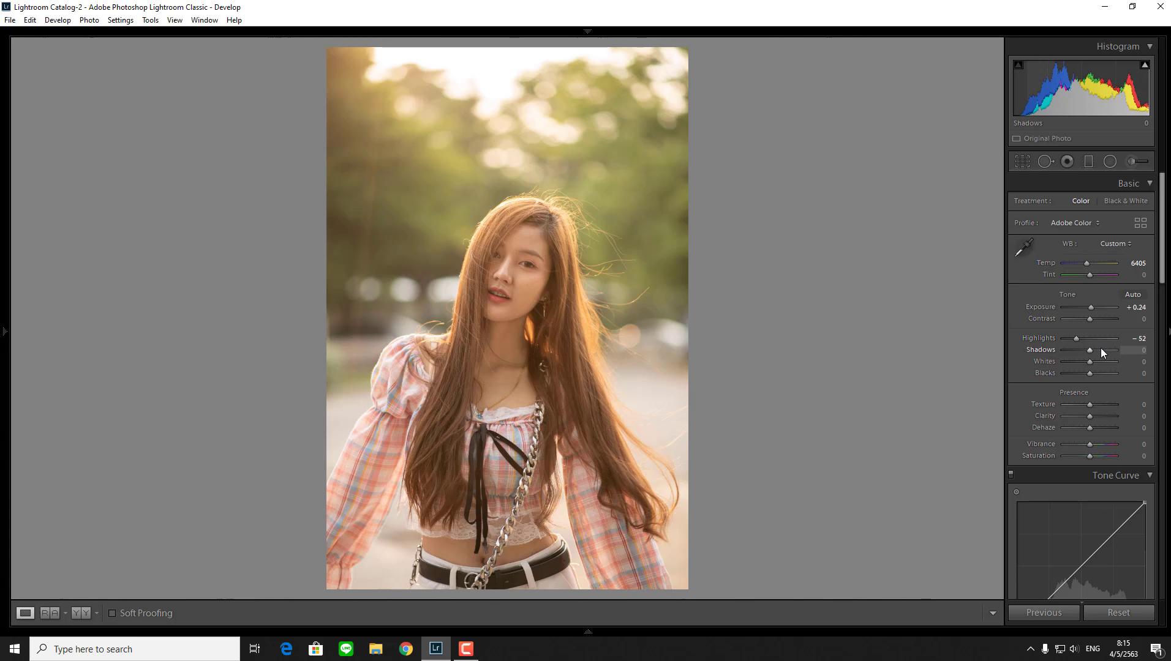
drag(1092, 350, 1099, 351)
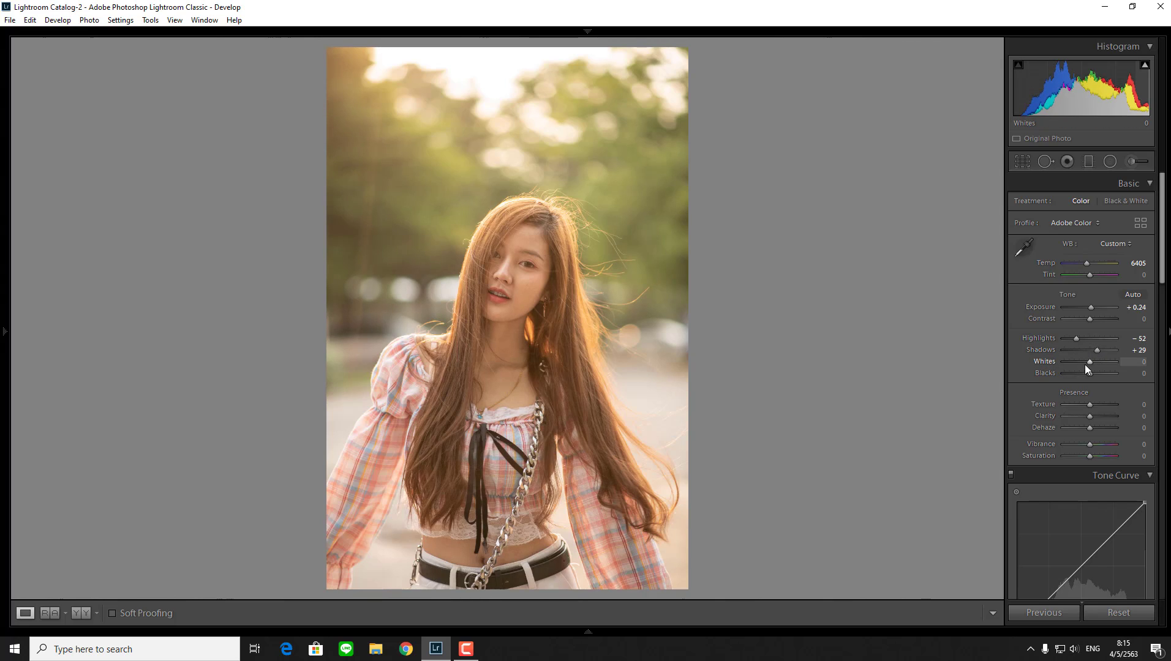
mouse_move(1085, 365)
mouse_down()
mouse_move(1072, 363)
mouse_move(1098, 362)
mouse_move(1081, 362)
mouse_up()
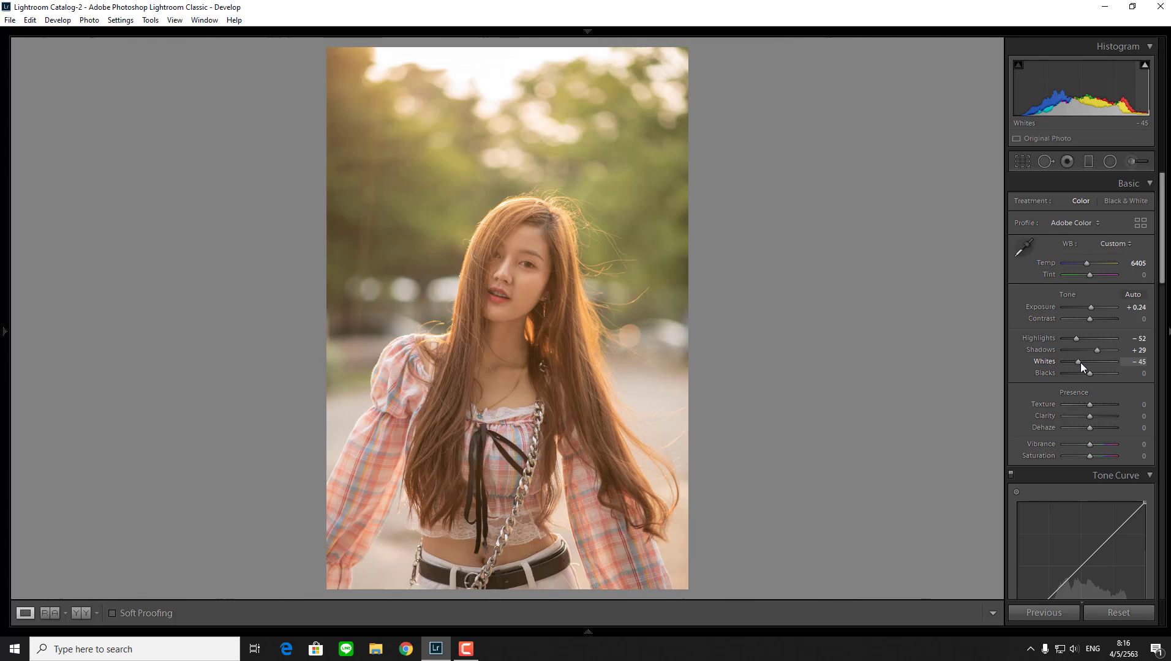
drag(1080, 362, 1087, 372)
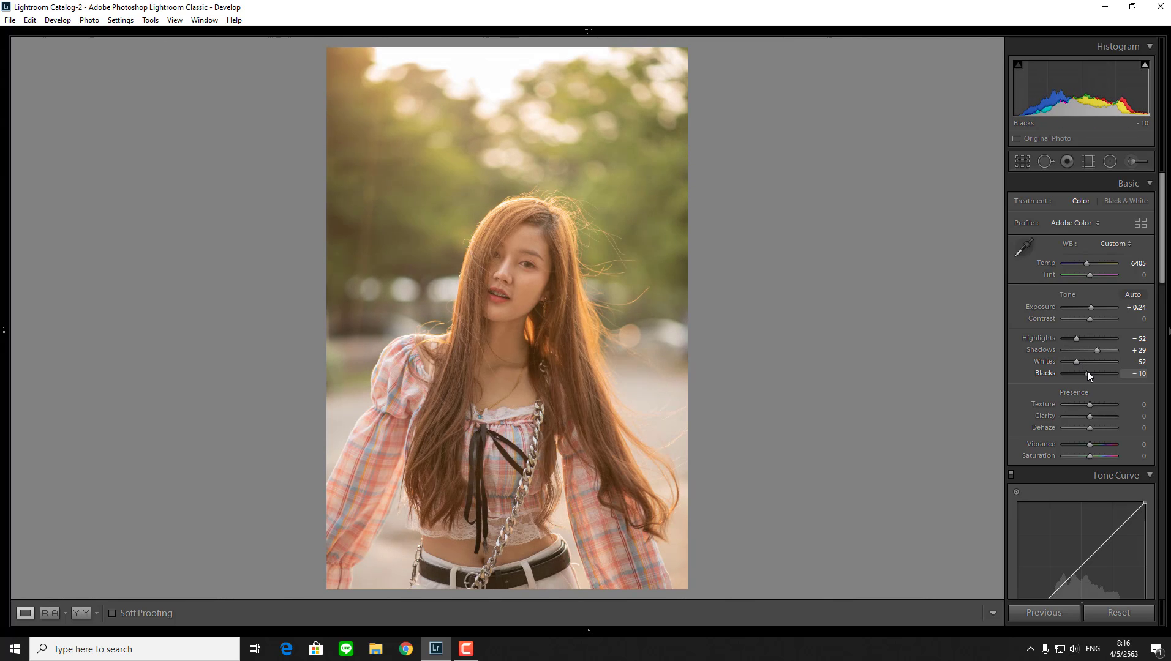
- Set Blacks to −10 and check the face detail against the original
click(1126, 373)
text(-10)
key(Return)
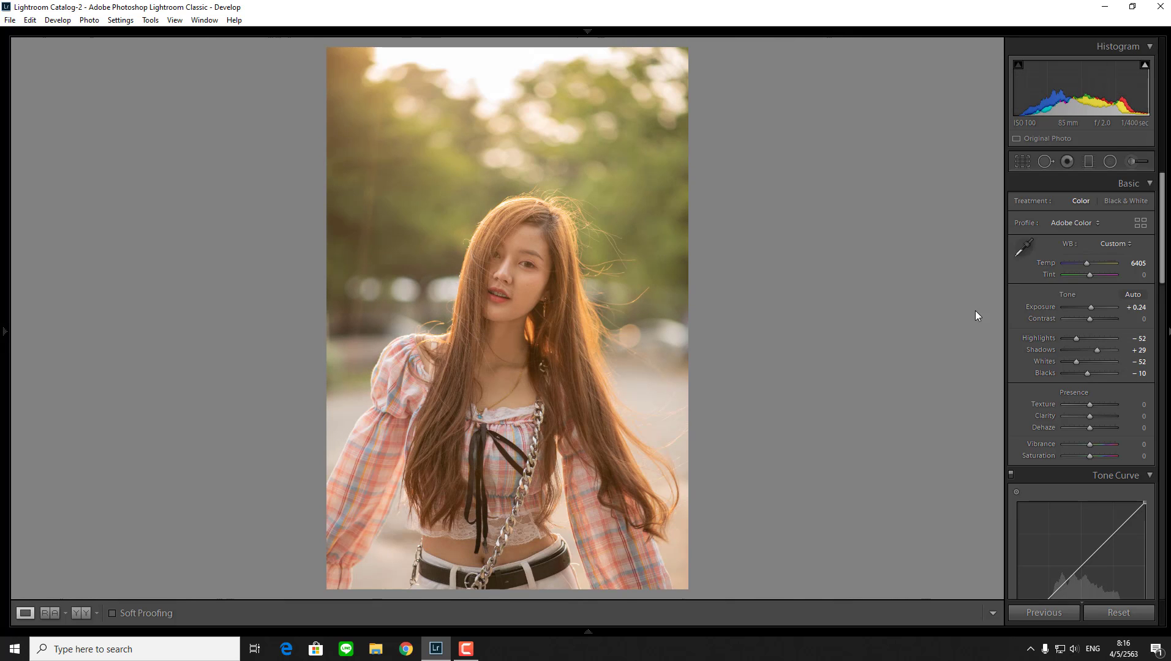
click(512, 282)
click(577, 343)
click(81, 613)
click(25, 615)
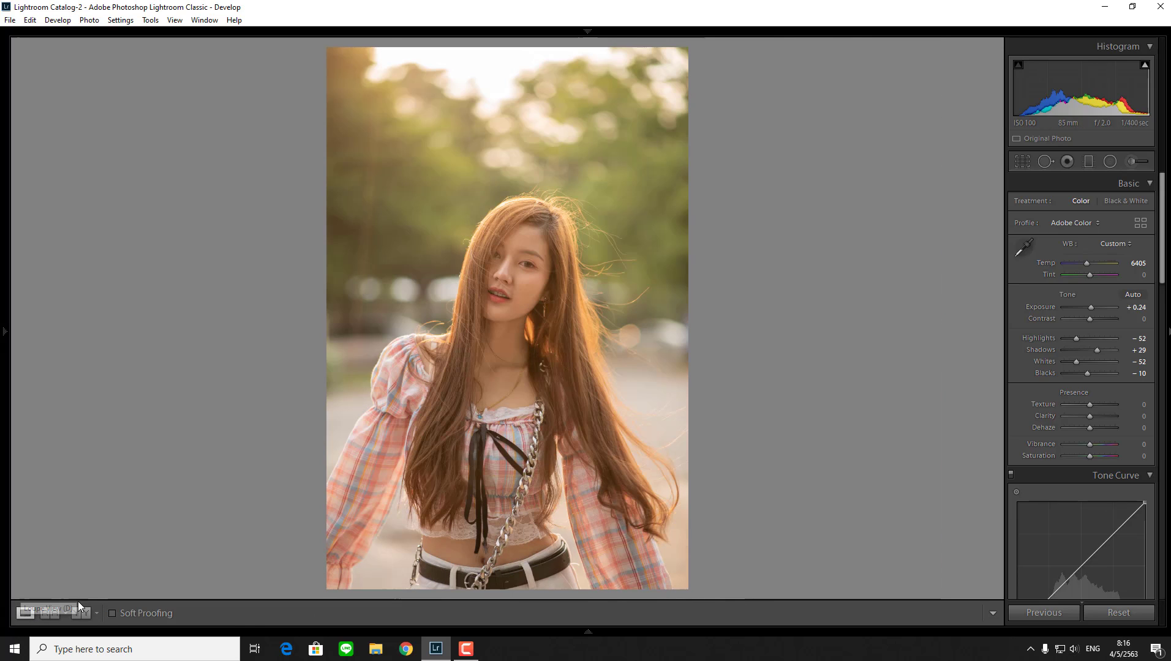
- Raise Contrast to +10 and set Clarity to −10
drag(1090, 319, 1085, 320)
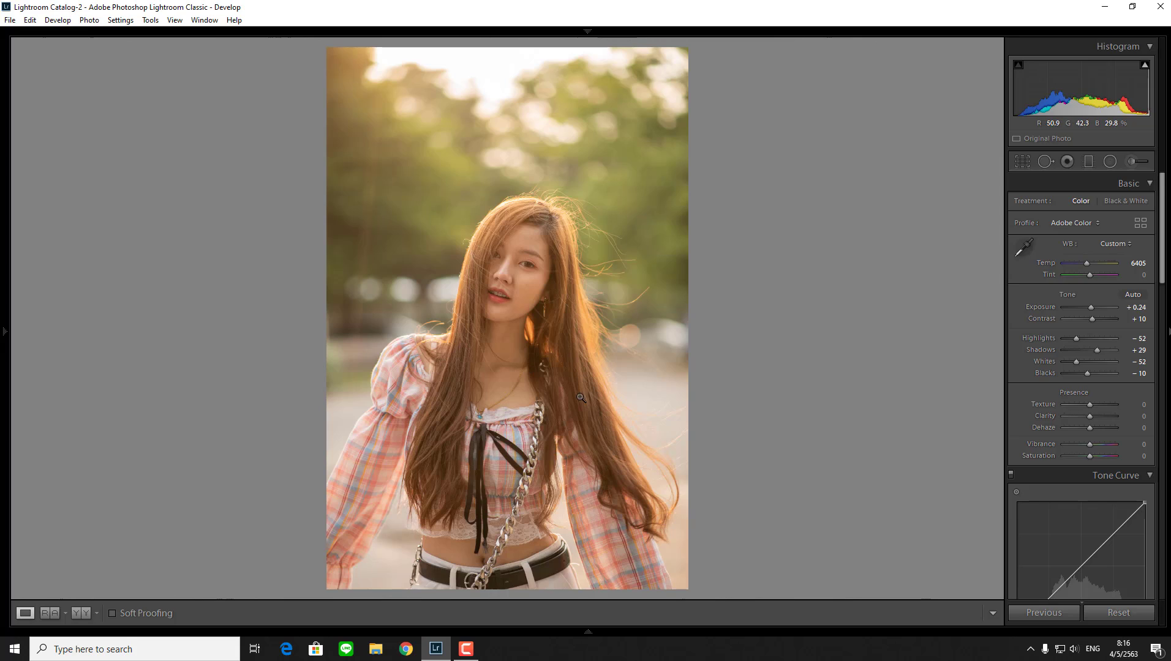
click(1149, 406)
text(-10)
key(Return)
- Soften Texture to −10 after checking the skin close up
drag(1145, 416, 1141, 420)
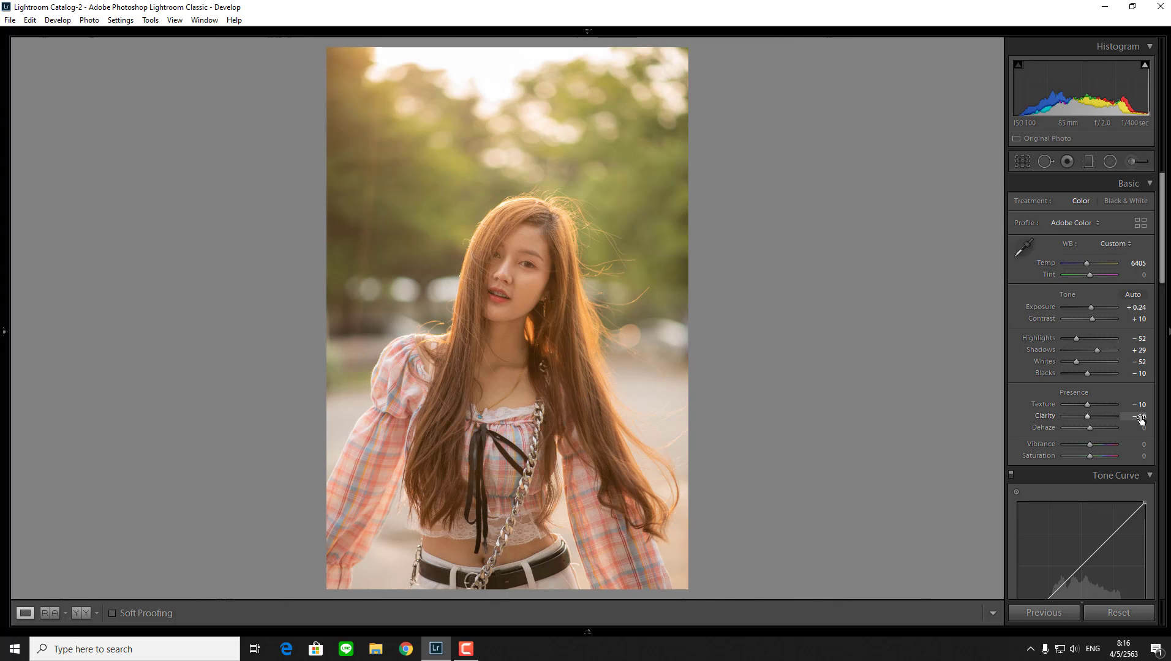
click(525, 288)
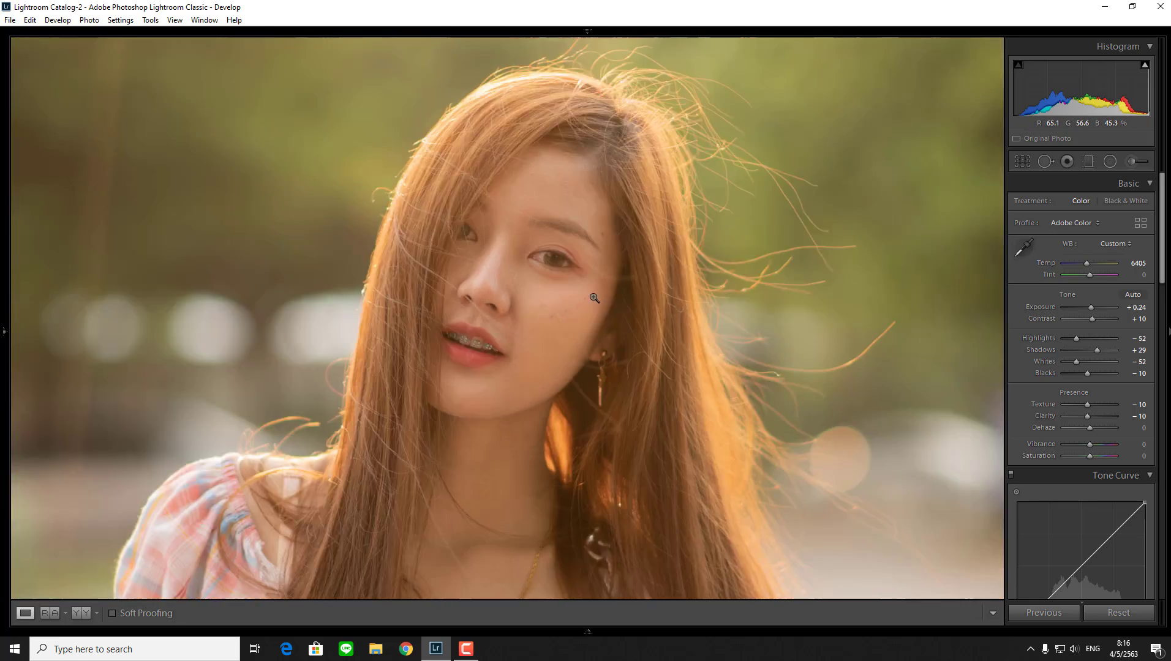
click(594, 298)
mouse_move(1090, 407)
mouse_down()
mouse_move(1039, 408)
mouse_move(1048, 406)
mouse_up()
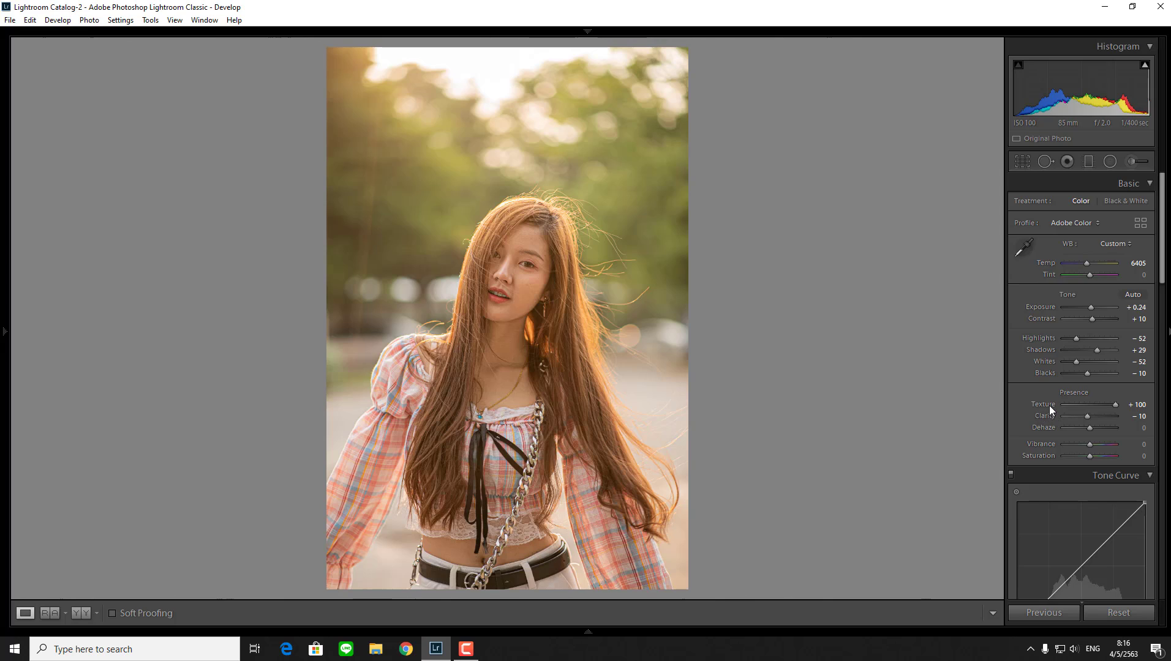
click(1139, 405)
text(-10)
key(Return)
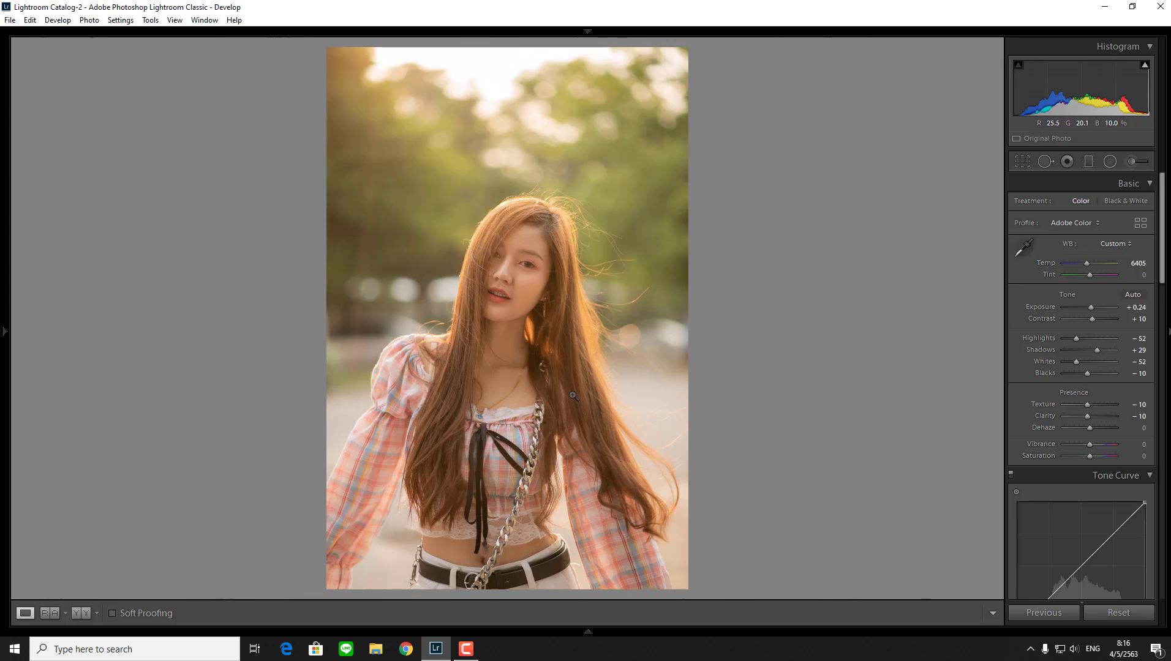
- Lower the tone curve's white point and highlights slightly, and add a raised midtone point
mouse_move(1163, 235)
mouse_down()
mouse_move(1164, 325)
mouse_move(1163, 302)
mouse_up()
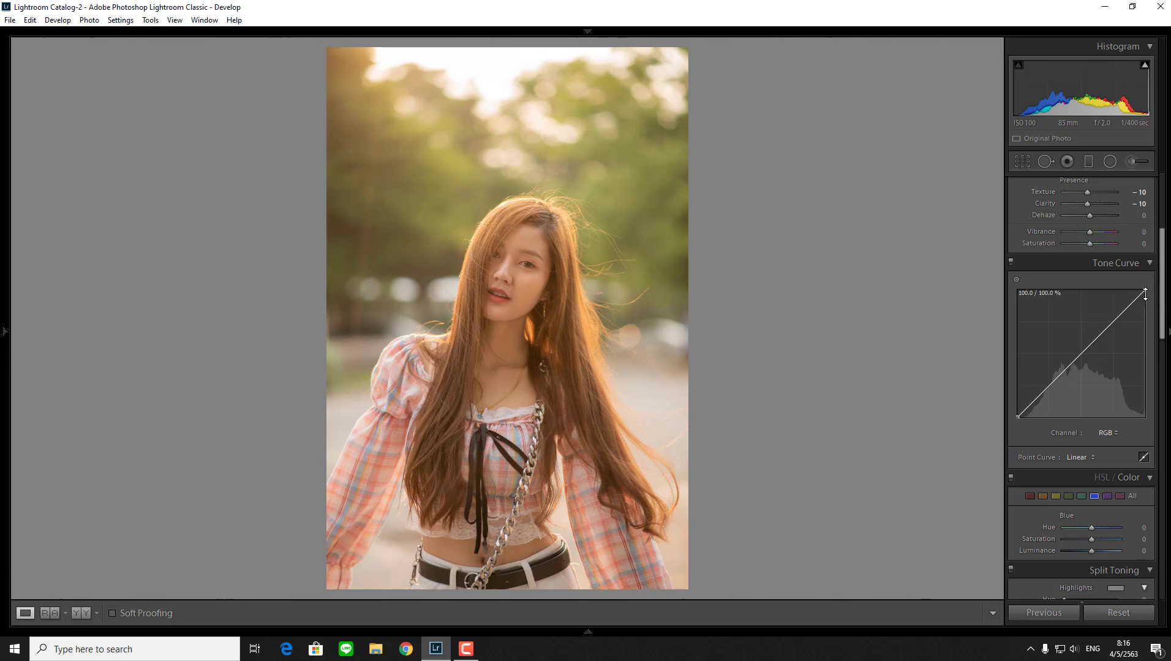
drag(1144, 291, 1147, 295)
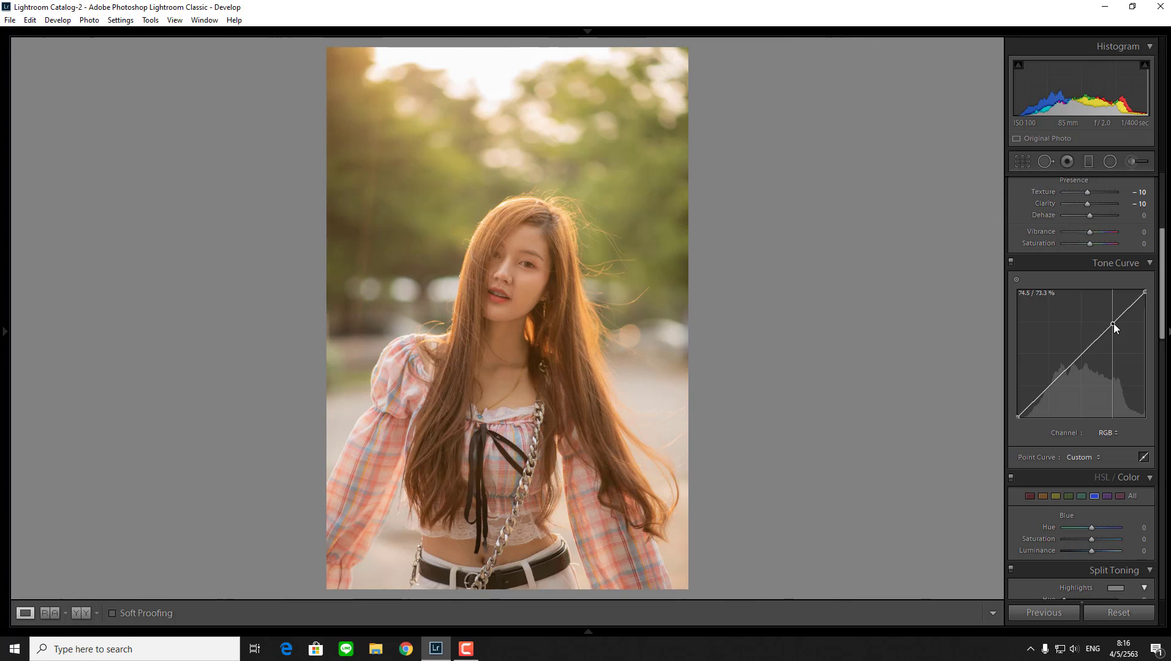
drag(1113, 323, 1112, 324)
drag(1082, 356, 1082, 348)
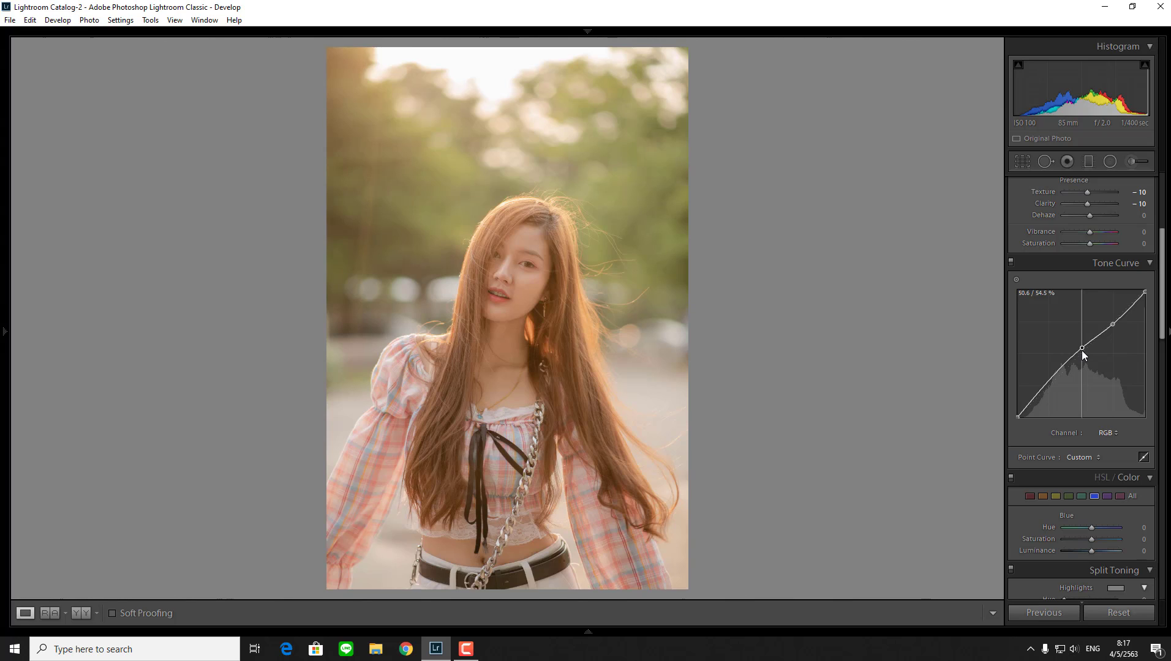
drag(1082, 348, 1081, 349)
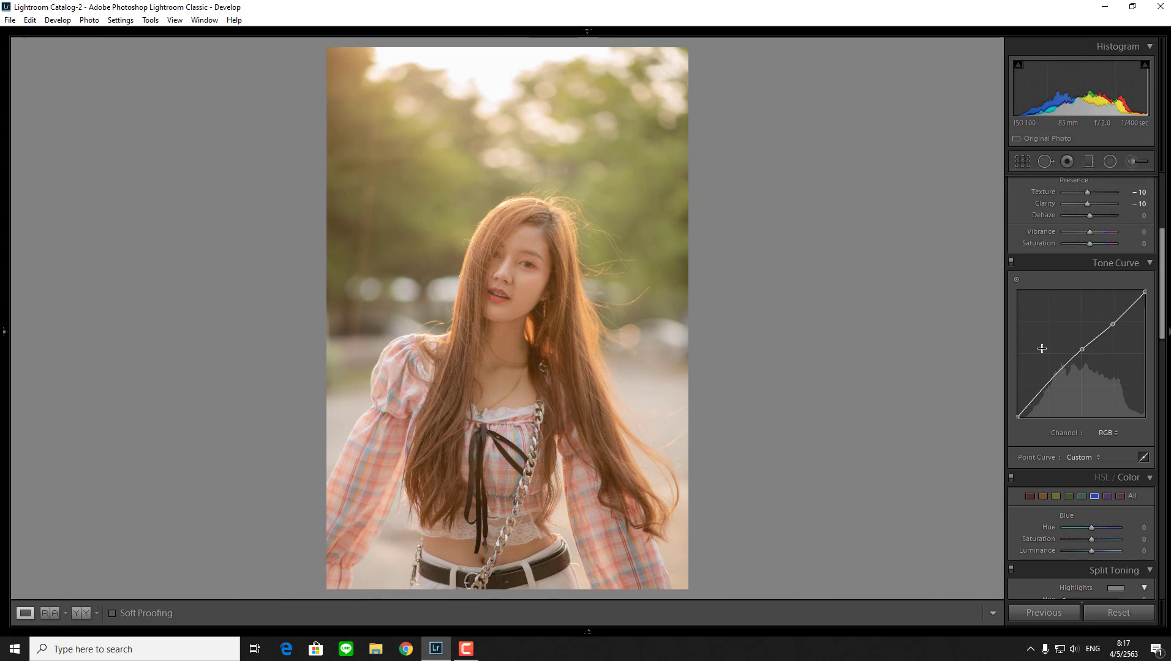
- Add a slightly lowered shadow point and lift the black point to fade the shadows
click(1048, 384)
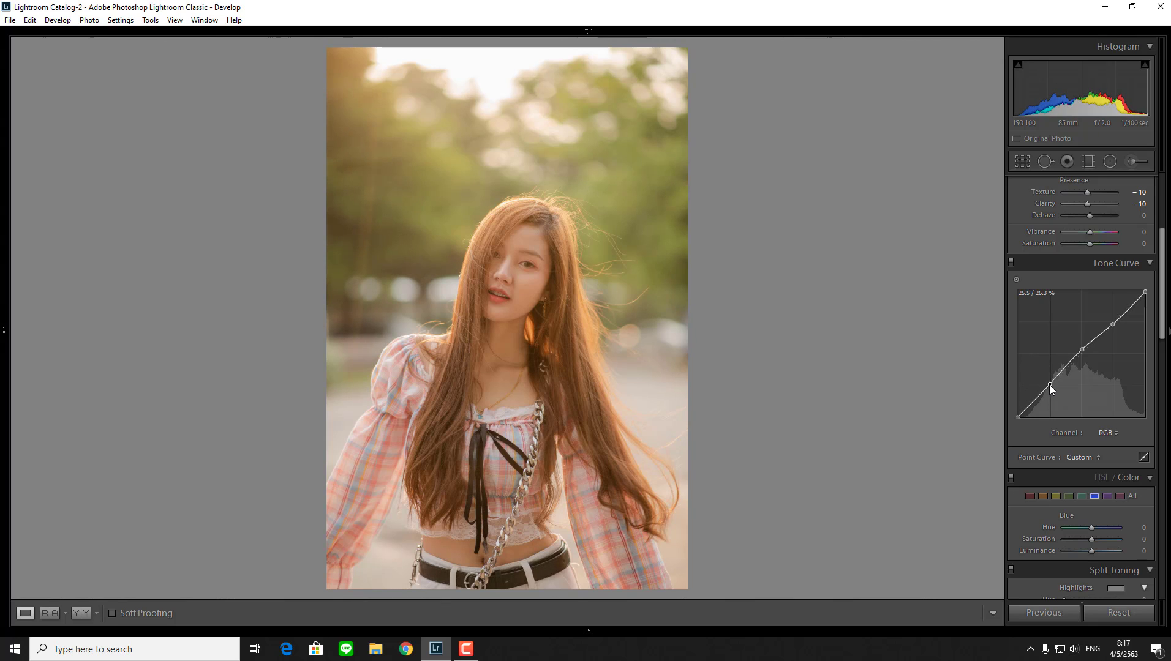
drag(1049, 384, 1048, 385)
drag(1018, 417, 1016, 411)
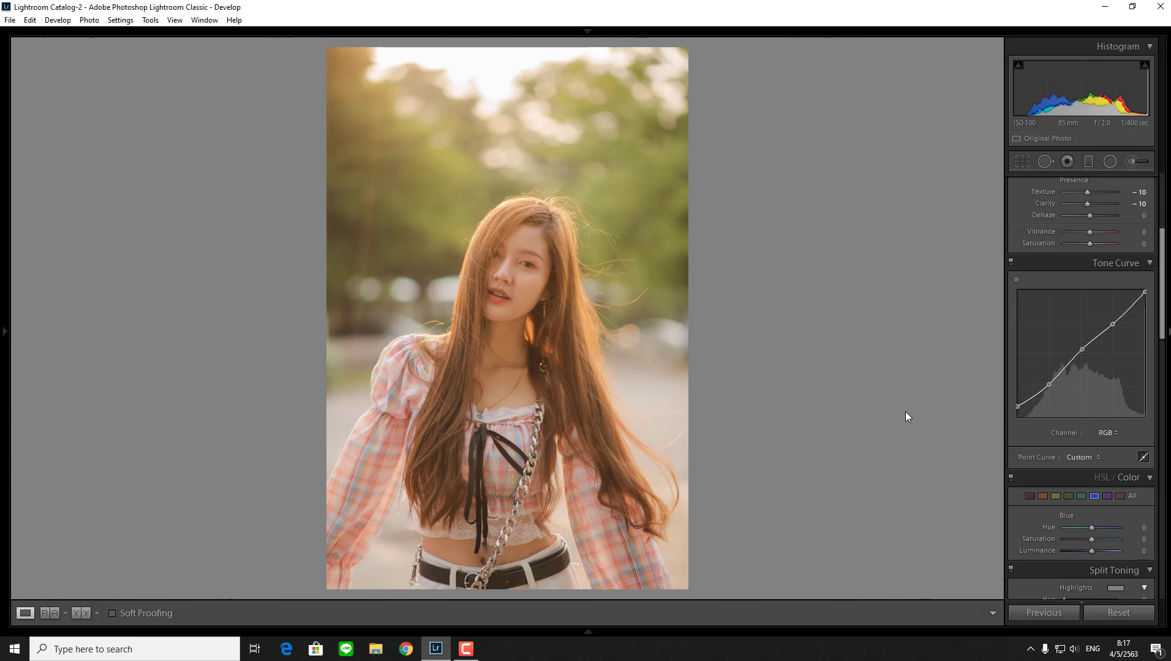
click(78, 613)
click(21, 612)
click(1029, 497)
drag(1165, 288, 1167, 333)
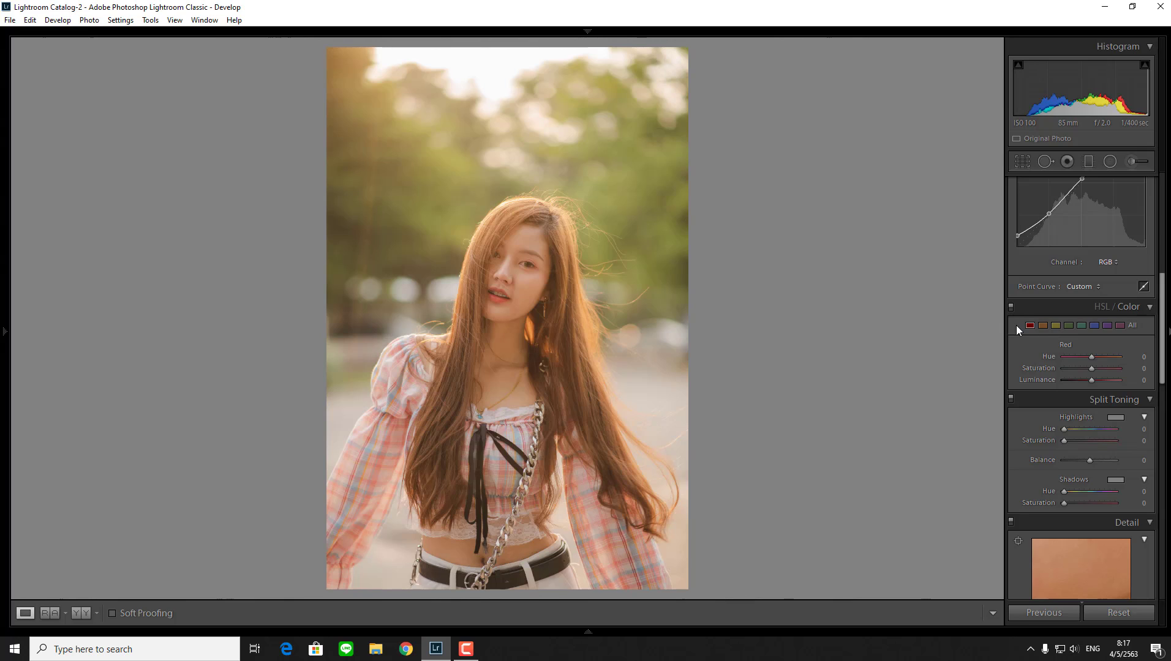
- Boost red saturation slightly and darken the red tones in HSL
scroll(1162, 336, down, 1)
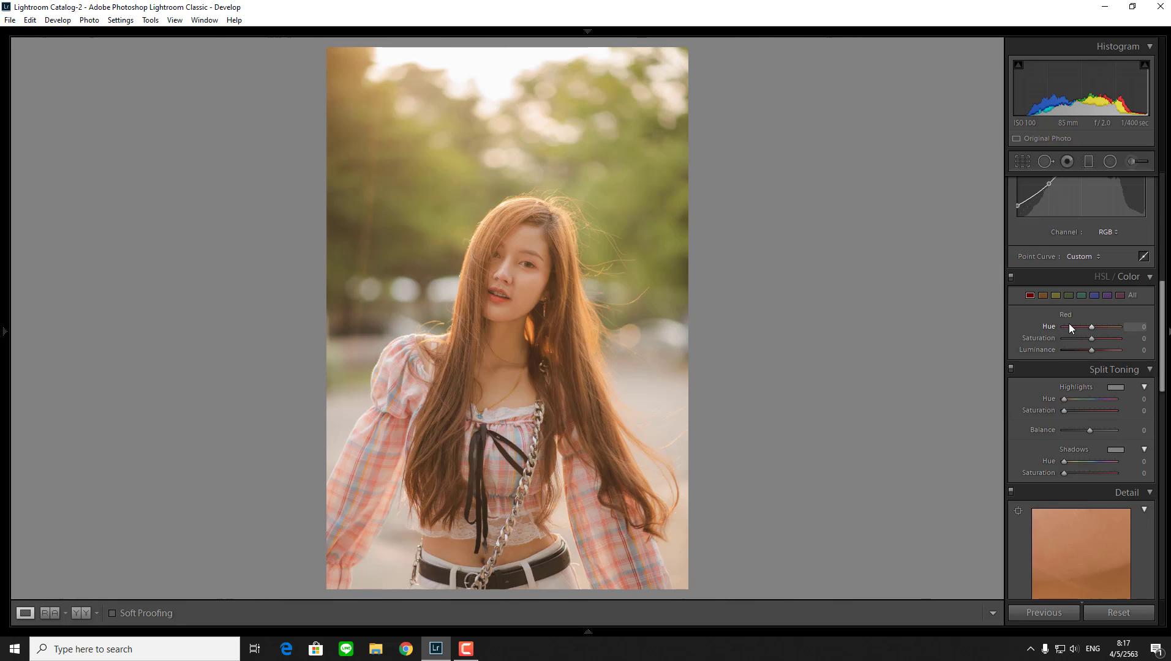
click(512, 292)
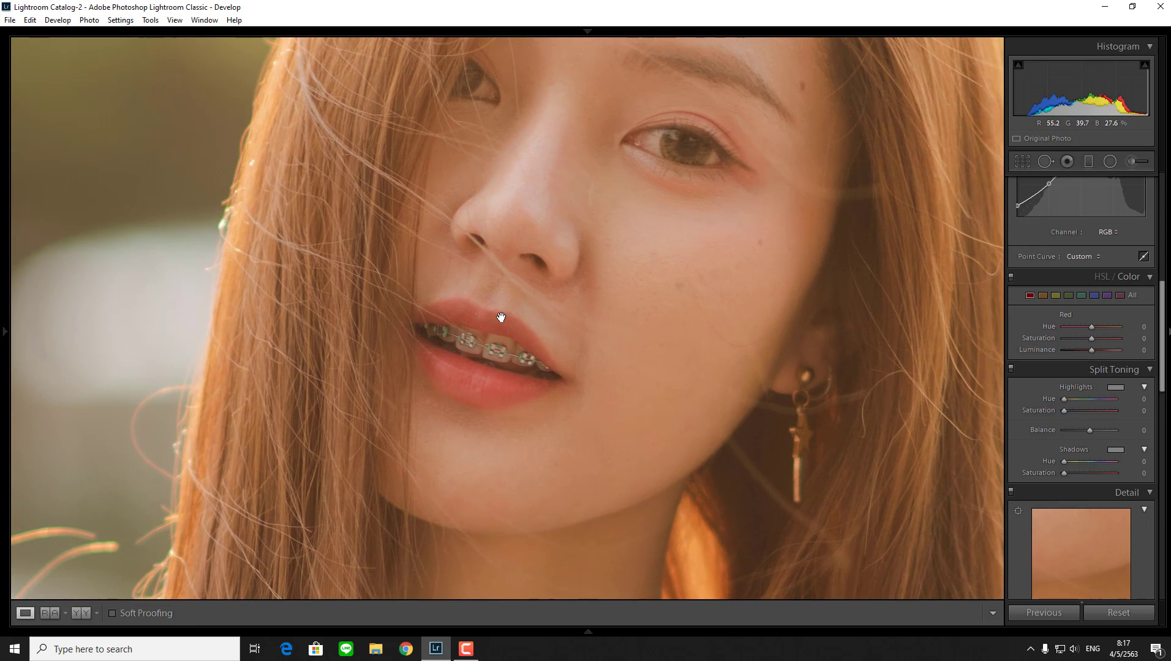
click(563, 327)
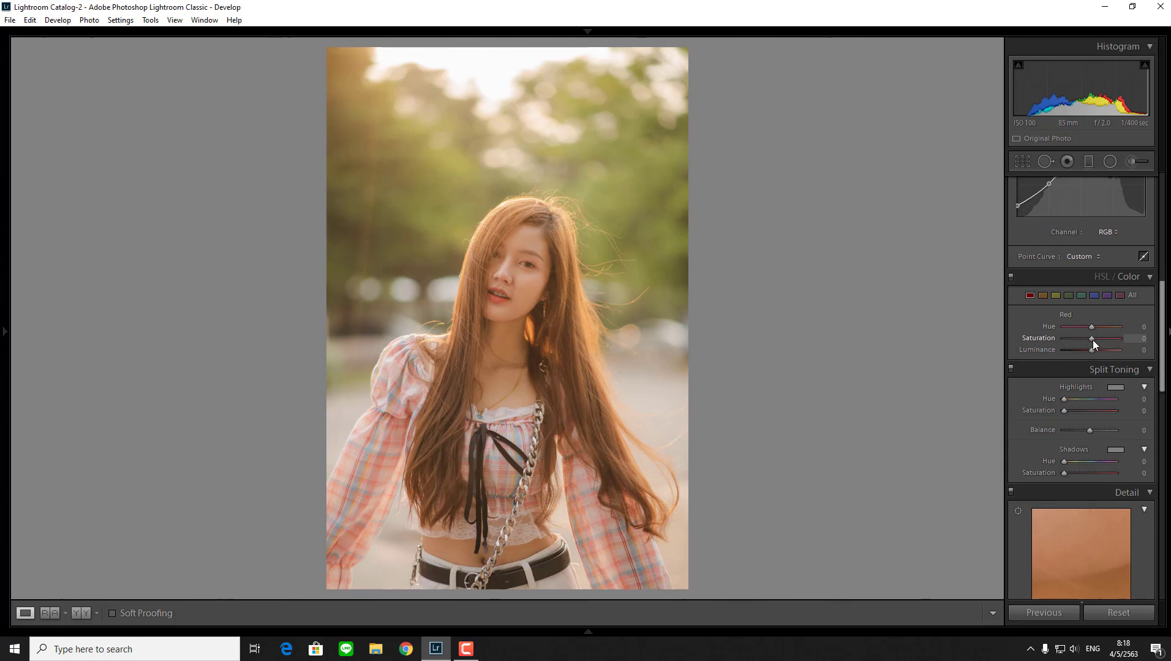
drag(1092, 341, 1094, 342)
mouse_move(1092, 351)
mouse_down()
mouse_move(1114, 355)
mouse_move(1069, 357)
mouse_move(1079, 369)
mouse_up()
- Set the orange Hue to −7
click(1044, 297)
click(1136, 326)
text(-7)
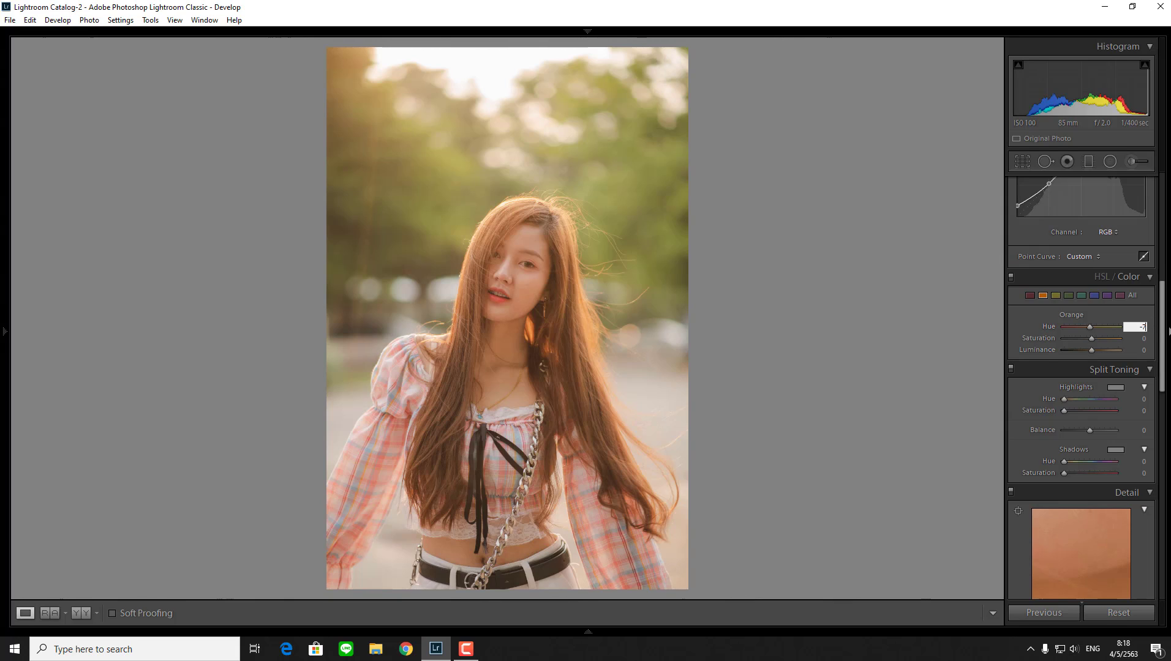
key(Return)
mouse_move(1087, 330)
mouse_down()
mouse_move(1065, 326)
mouse_move(1108, 328)
mouse_move(1069, 338)
mouse_move(1123, 335)
mouse_move(1070, 334)
mouse_up()
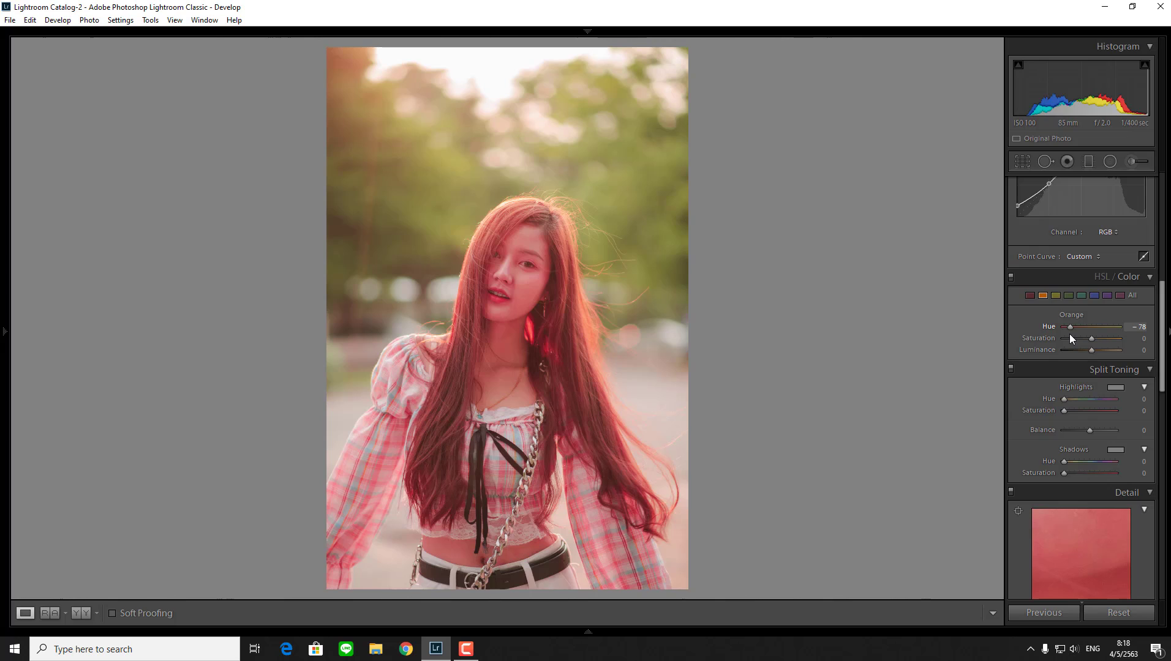
double_click(1048, 327)
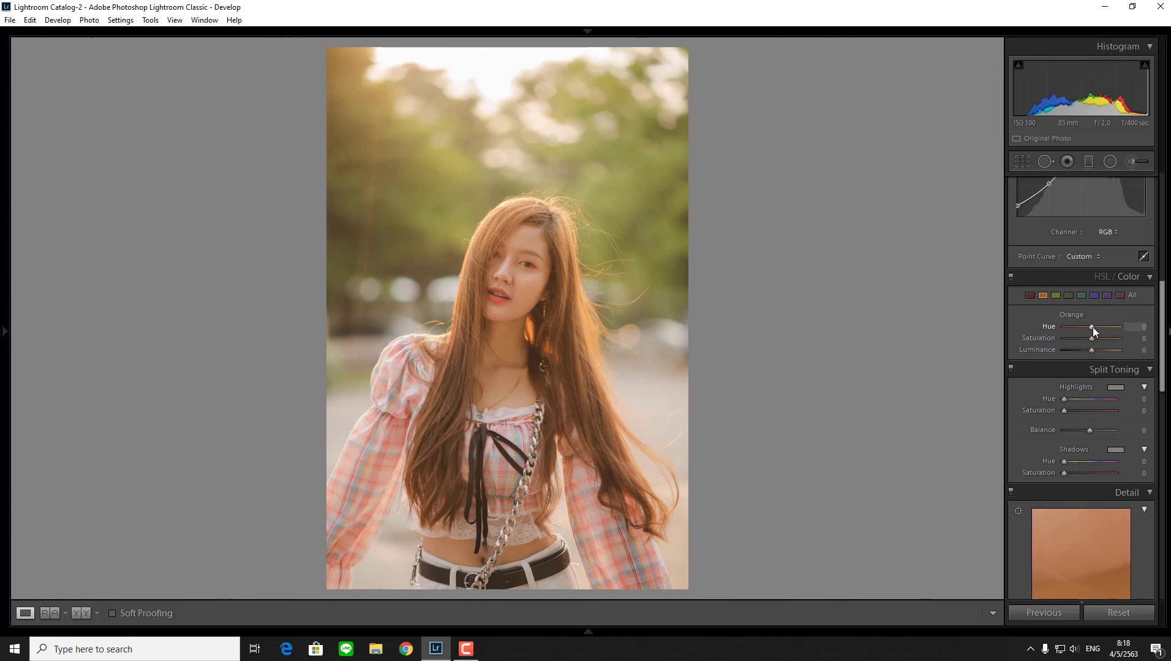
click(1134, 326)
text(-)
text(7)
key(Return)
- Raise orange Saturation to +13 and Luminance to +36, comparing Before/After
mouse_move(1091, 339)
mouse_down()
mouse_move(1030, 347)
mouse_move(1146, 349)
mouse_move(1094, 352)
mouse_up()
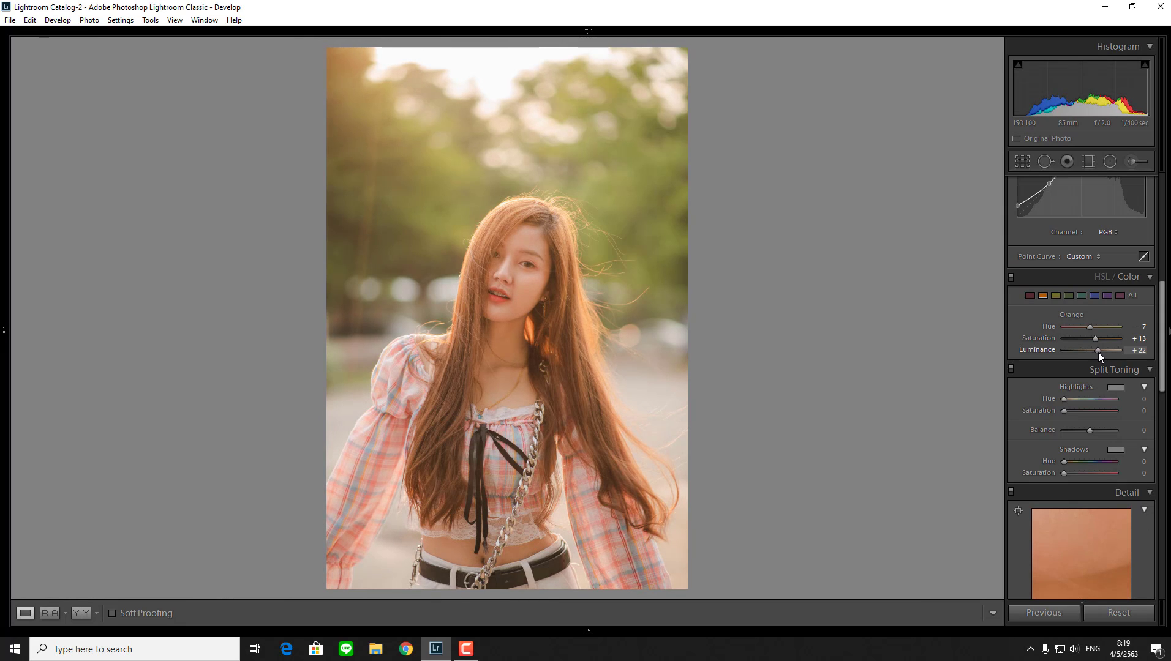
drag(1096, 352, 1101, 353)
click(1137, 350)
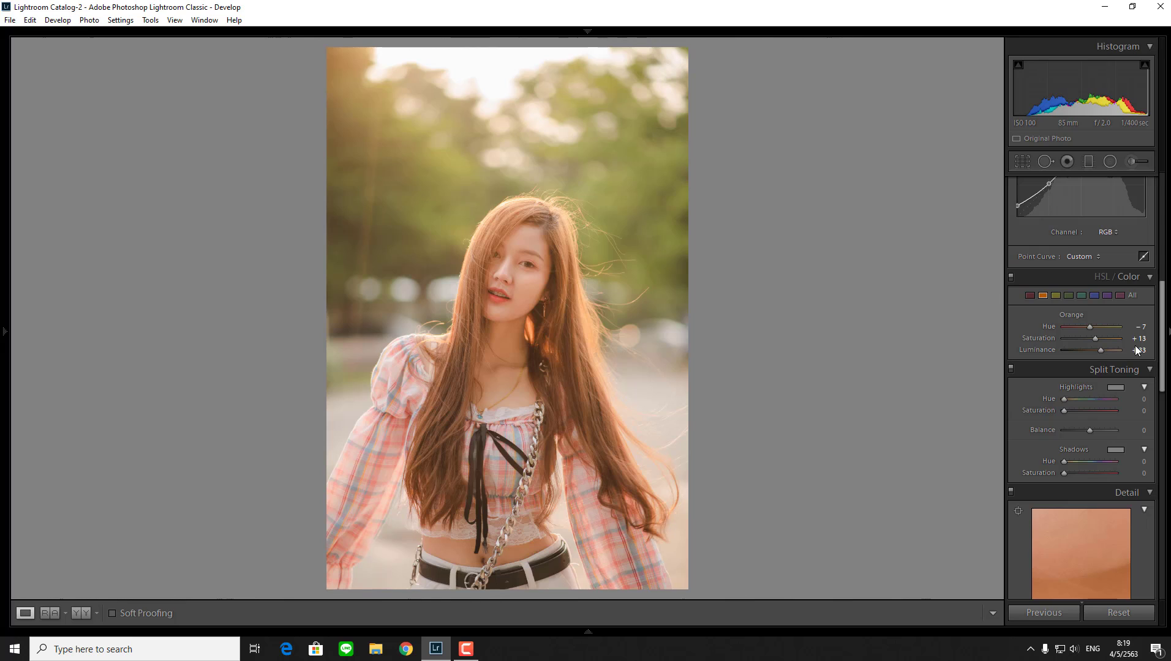
text(36)
key(Return)
click(84, 614)
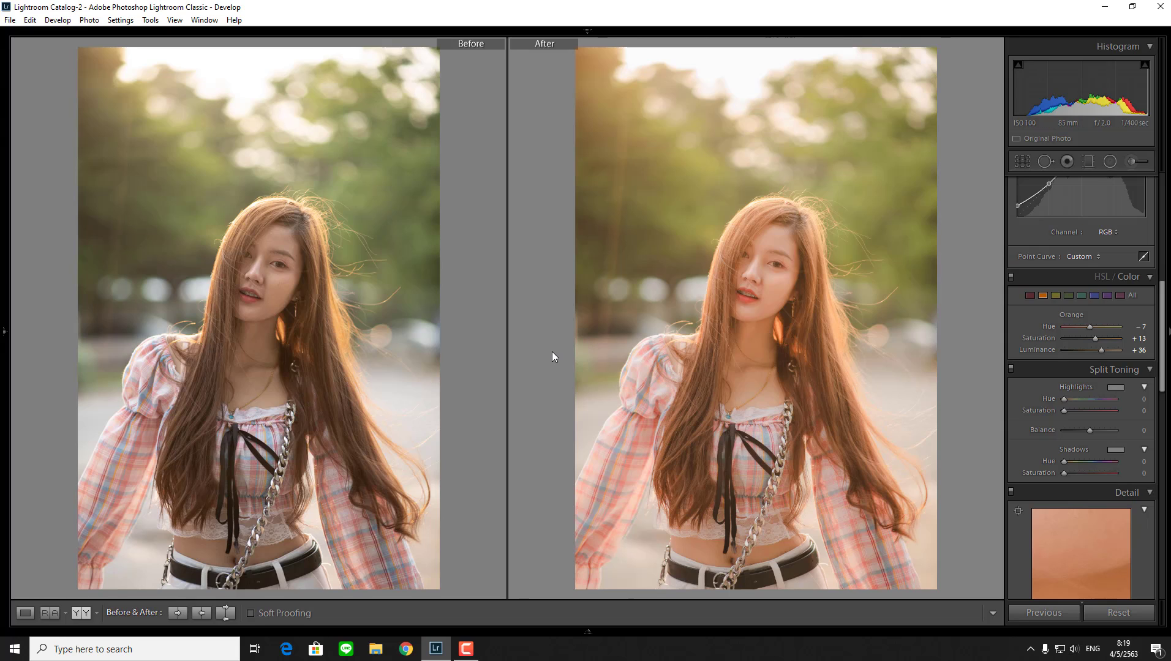
click(25, 613)
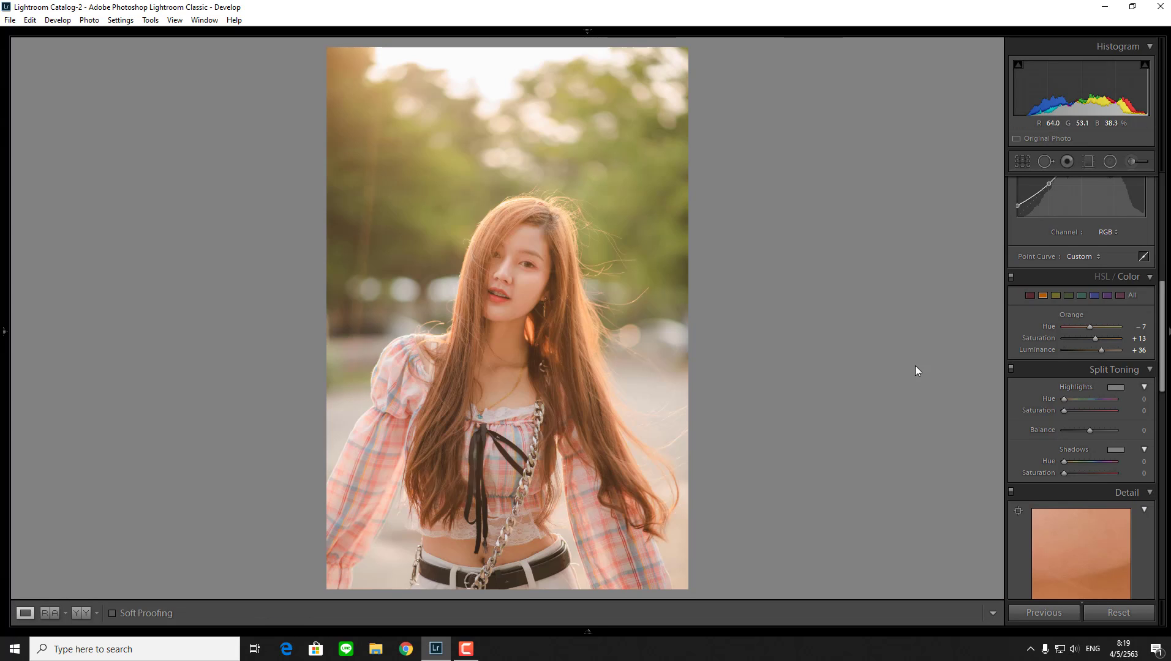
- Give yellows Hue −58, Saturation −36 and Luminance +29 to mute the foliage
click(1056, 295)
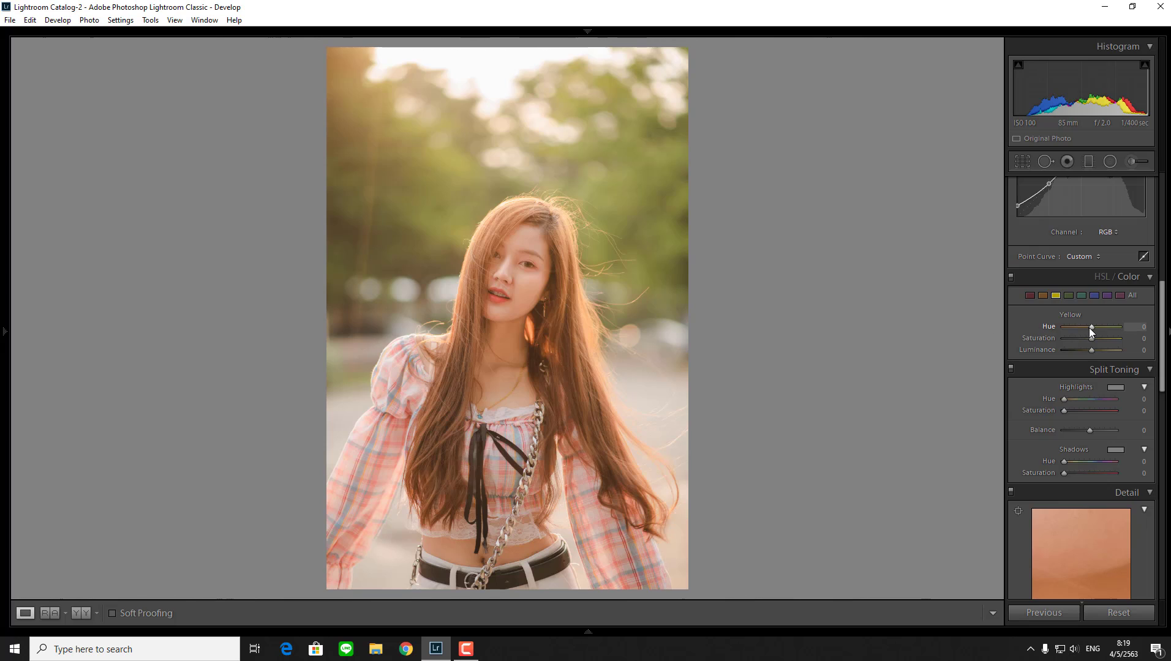
drag(1090, 328, 1076, 328)
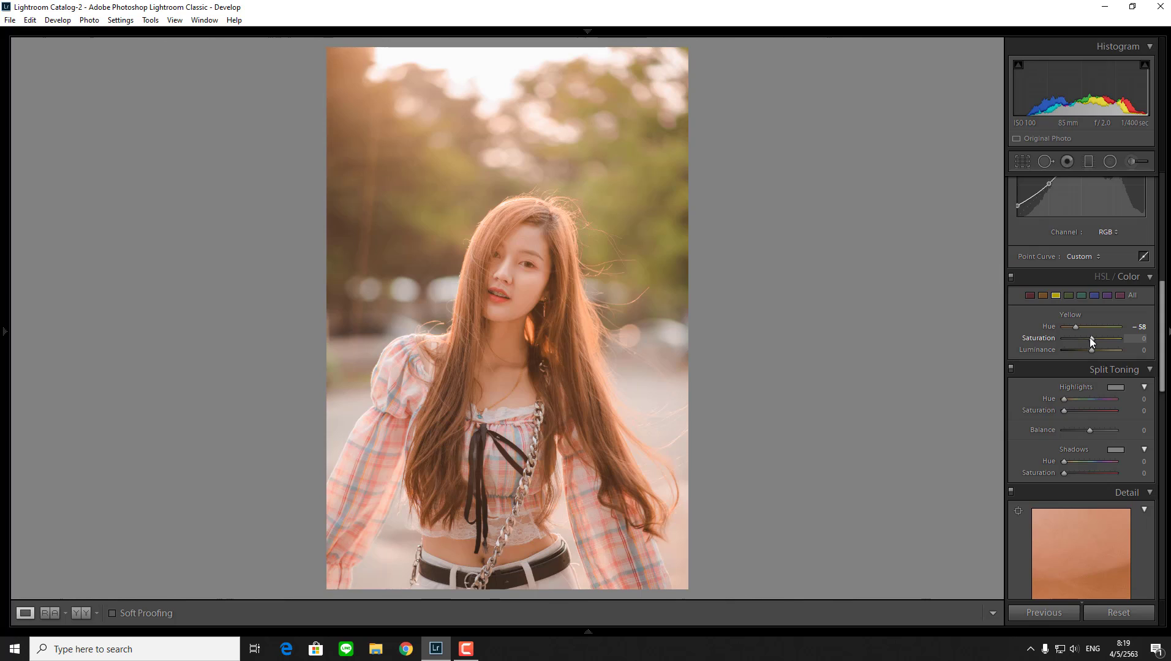
drag(1083, 338, 1078, 341)
mouse_move(1082, 340)
mouse_down()
mouse_move(1057, 348)
mouse_move(1080, 342)
mouse_up()
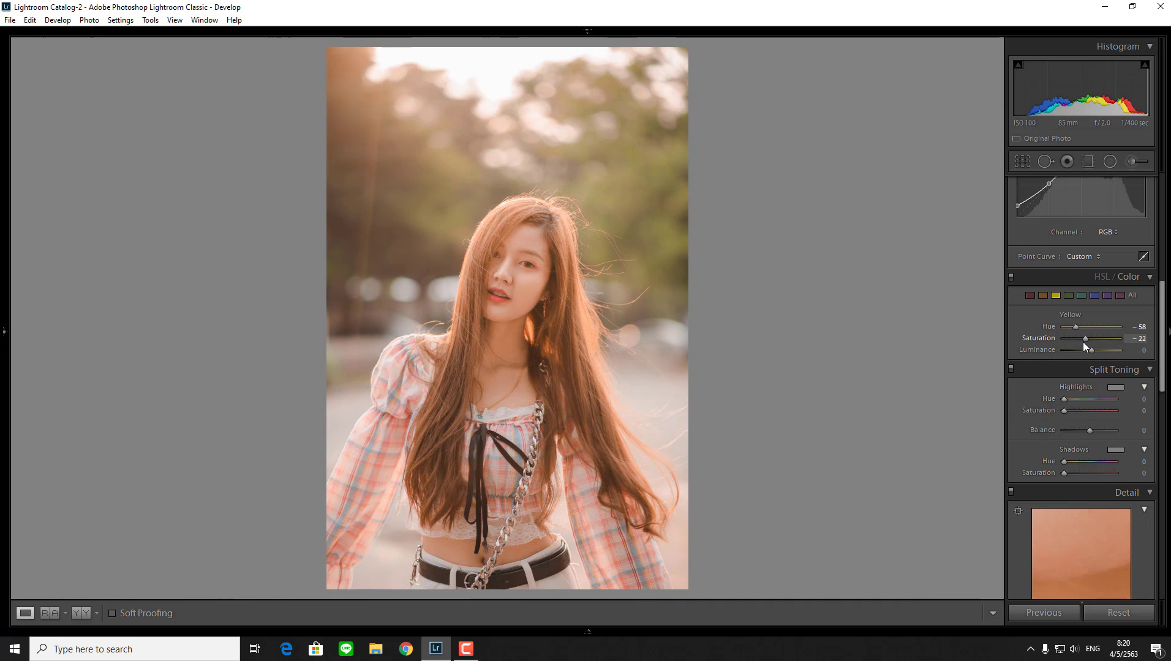
drag(1083, 346, 1080, 346)
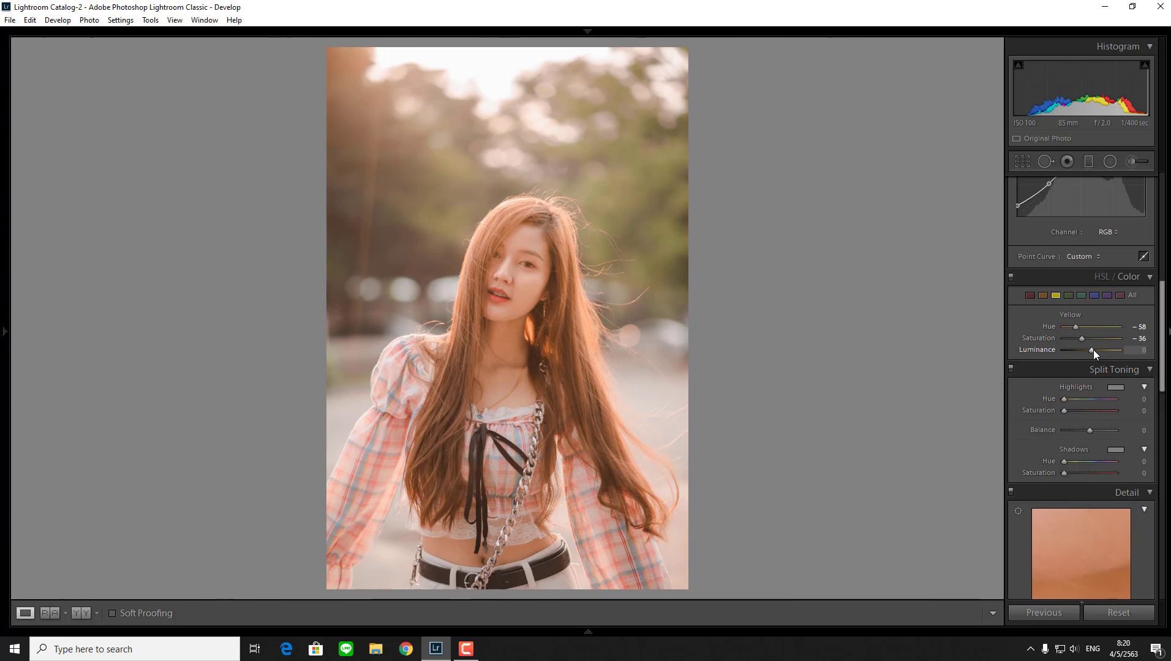
drag(1093, 349, 1098, 354)
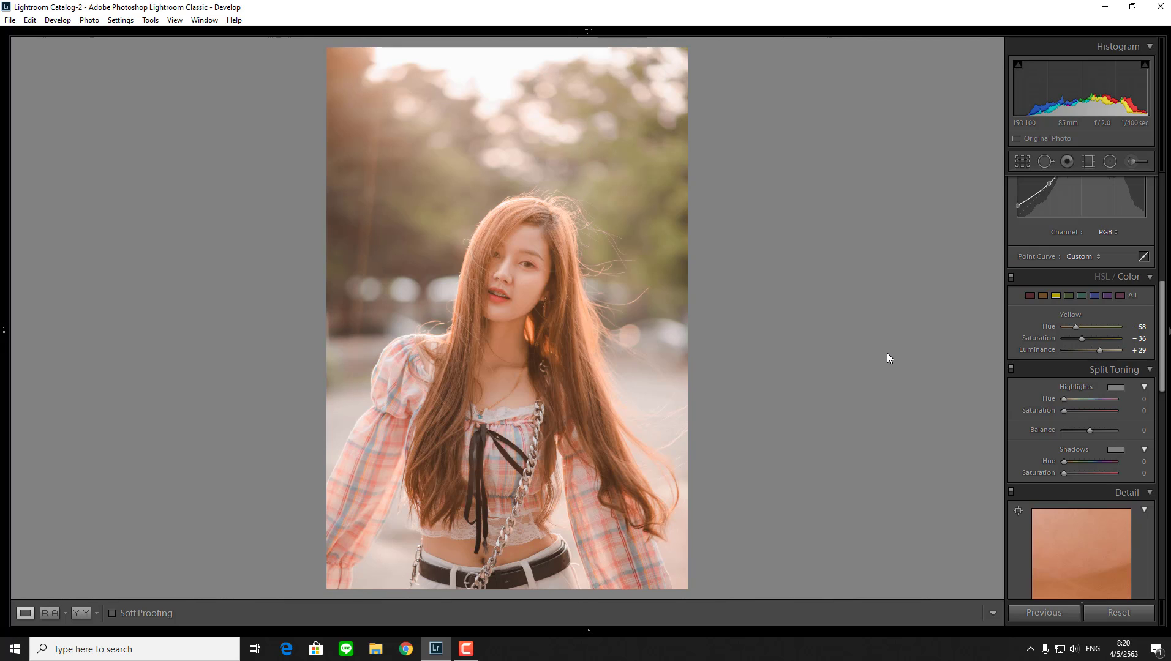
click(52, 613)
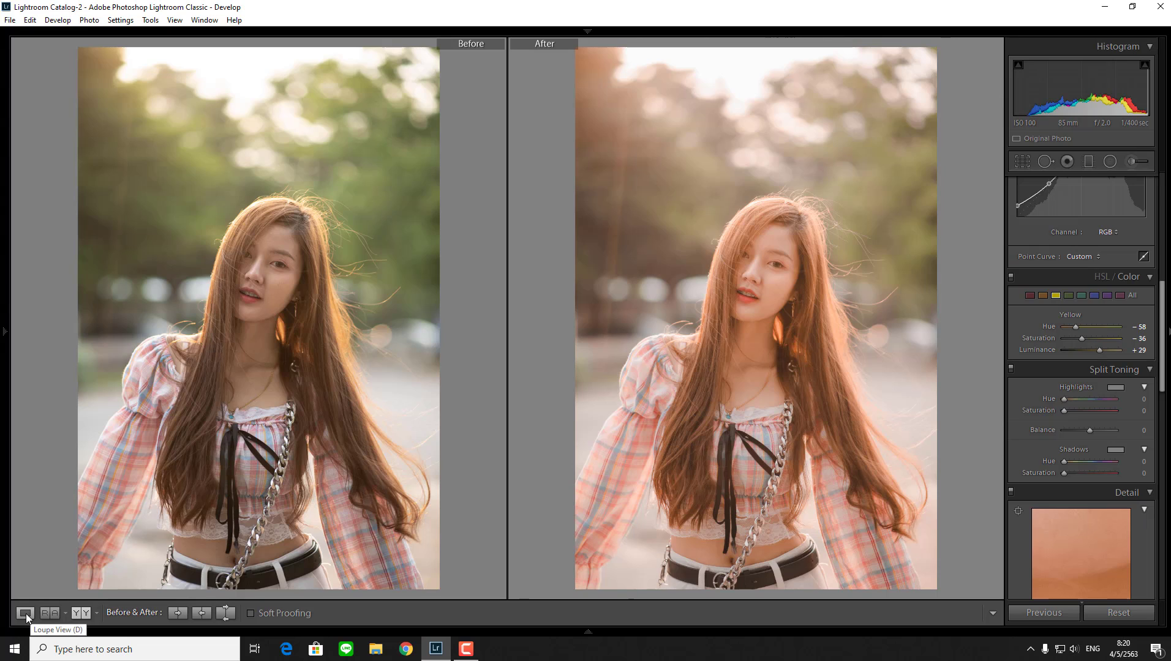
click(26, 613)
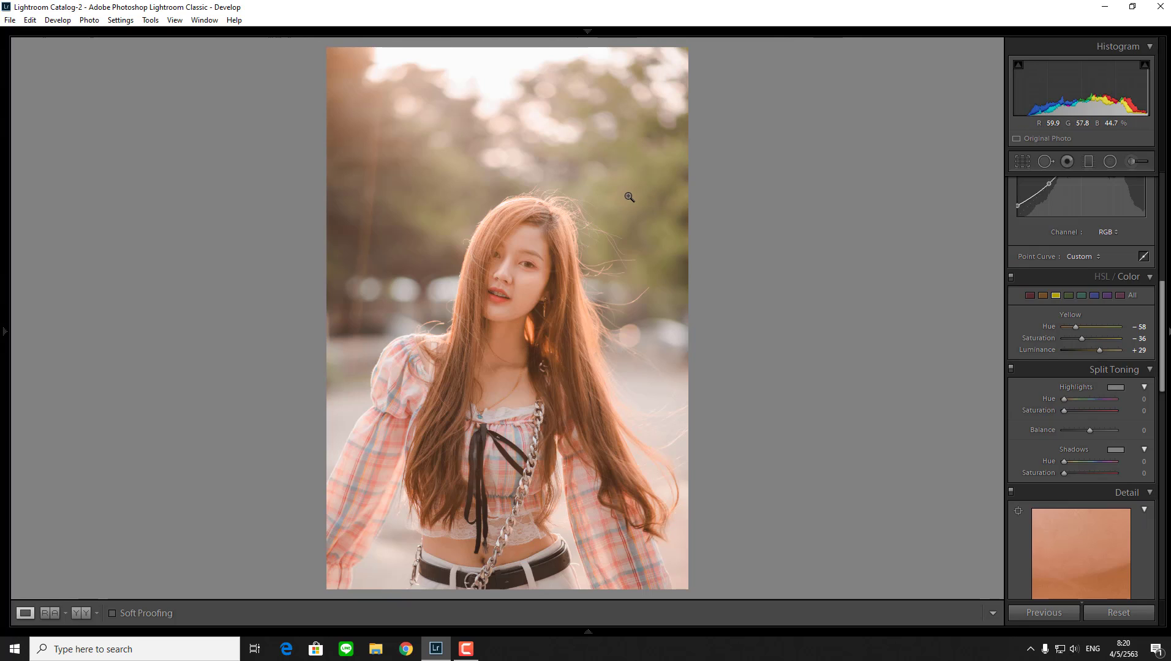
- Shift the green hue fully toward yellow and brighten the greens
click(1069, 296)
drag(1091, 326, 1041, 333)
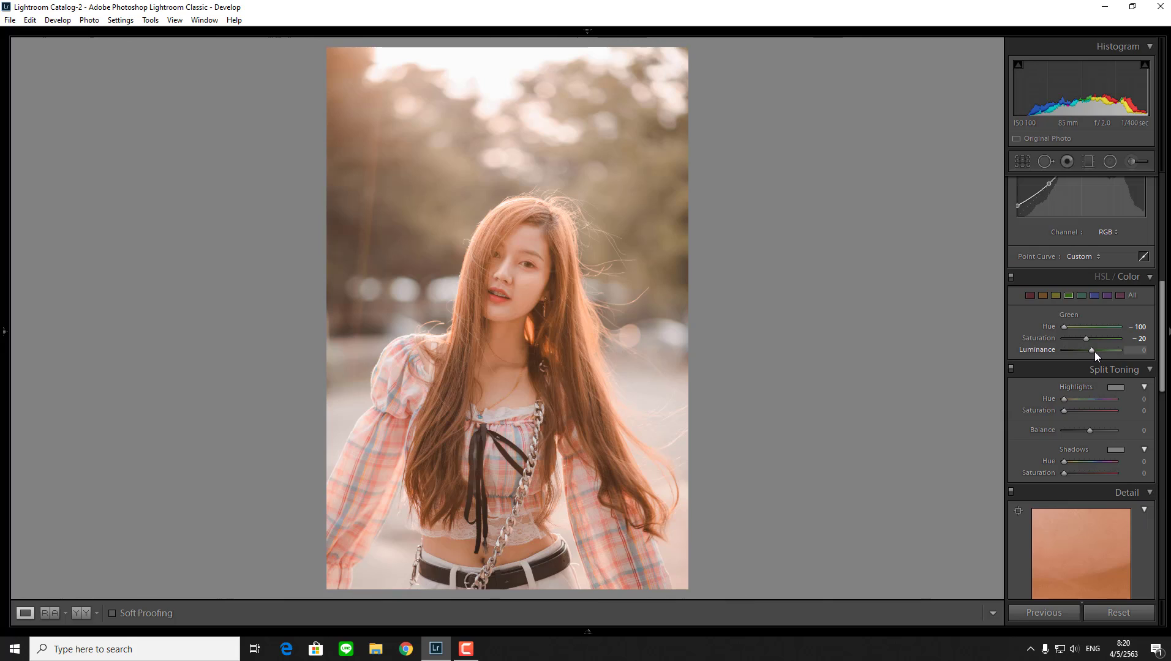
drag(1093, 350, 1095, 351)
click(80, 613)
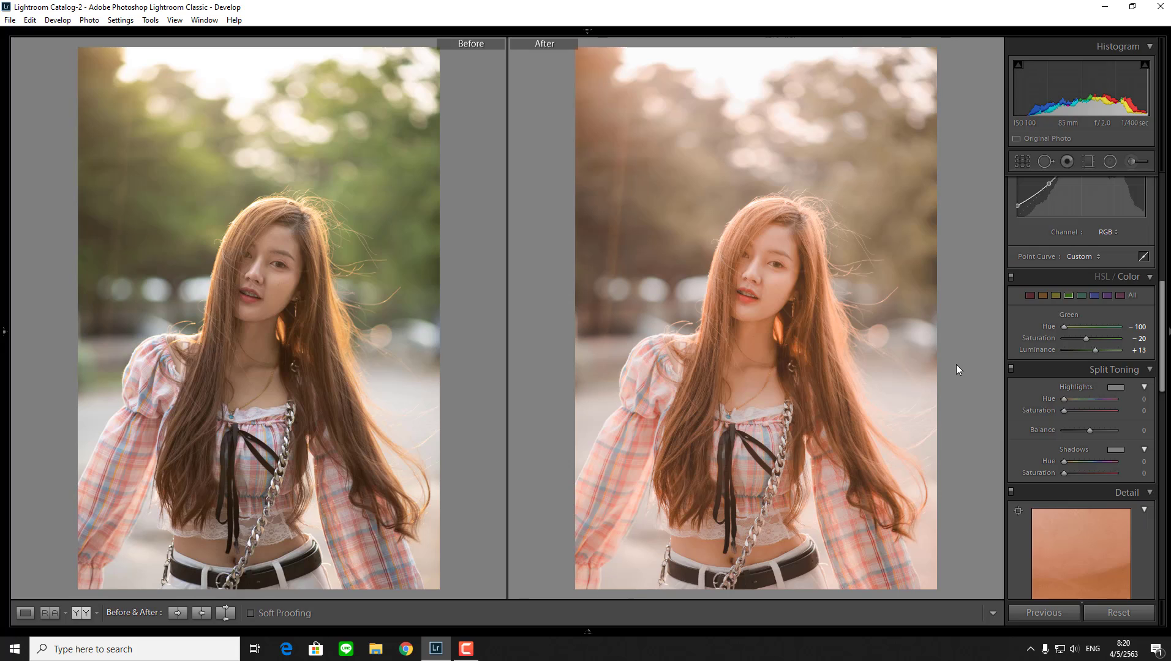
click(25, 613)
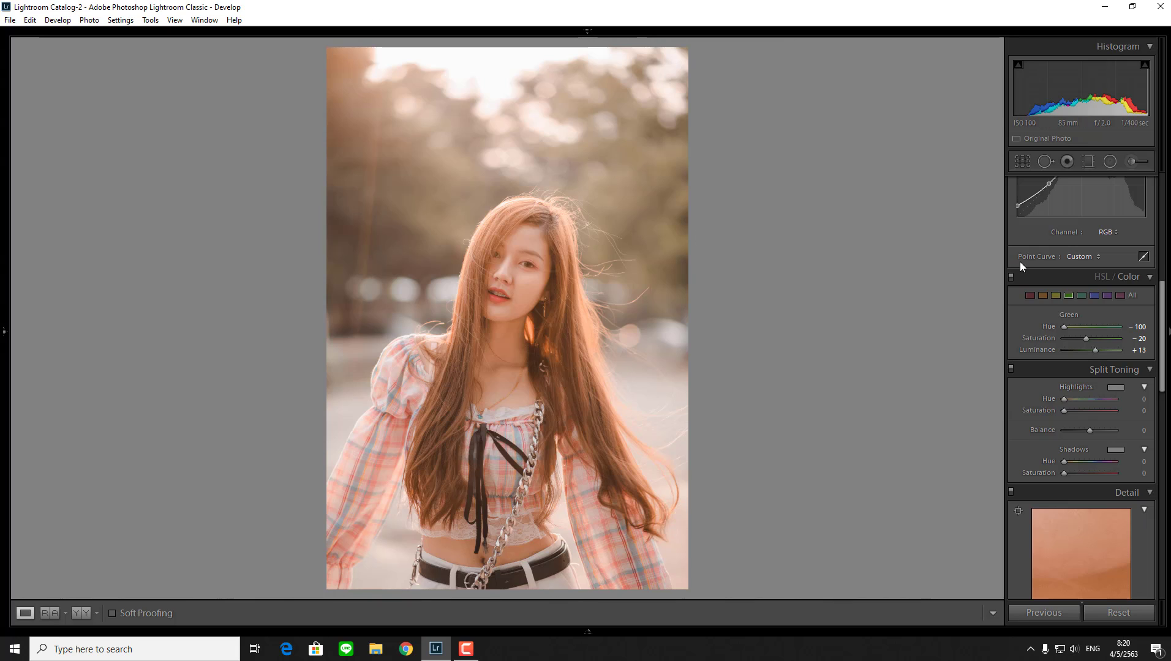
- Shift the blue hue to −9 and review the purple, orange and red settings
click(1093, 295)
drag(1071, 326, 1048, 326)
click(1107, 295)
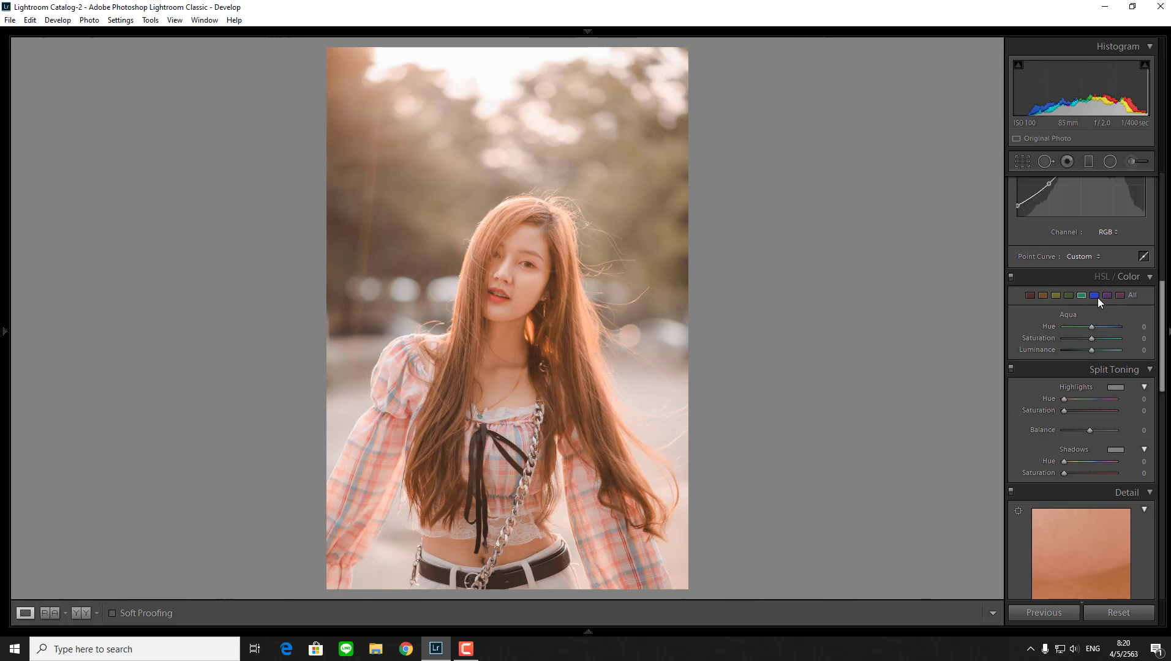
click(1042, 297)
click(1031, 297)
scroll(1159, 366, down, 1)
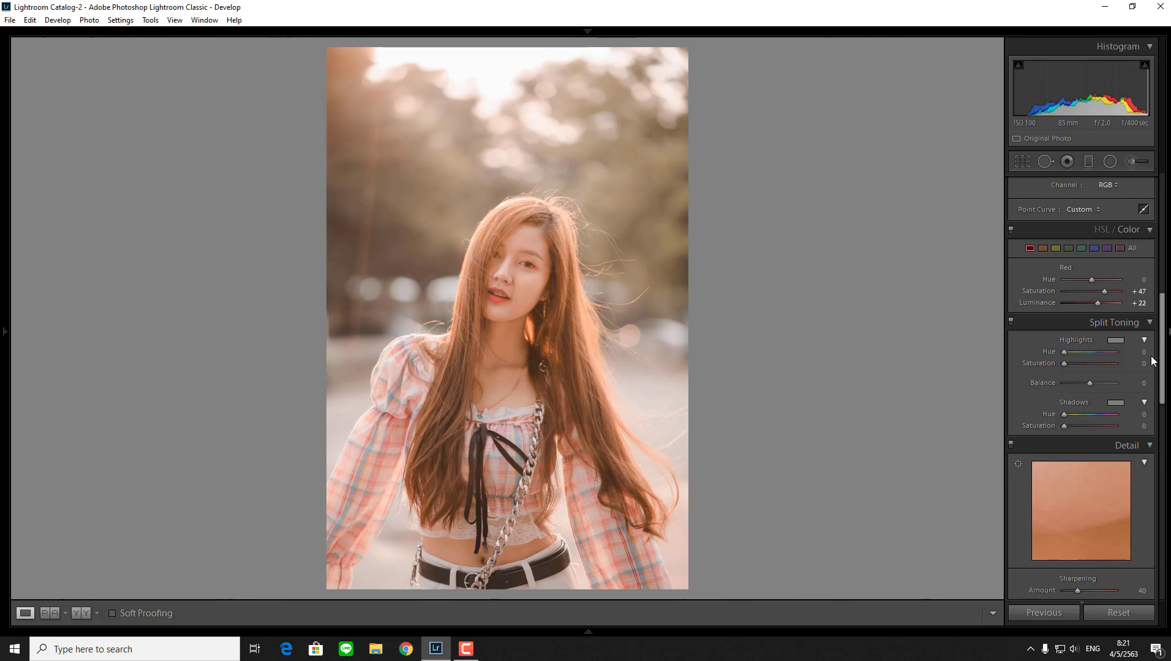
- Pick a teal hue of 189 for the highlight split tone
click(1115, 340)
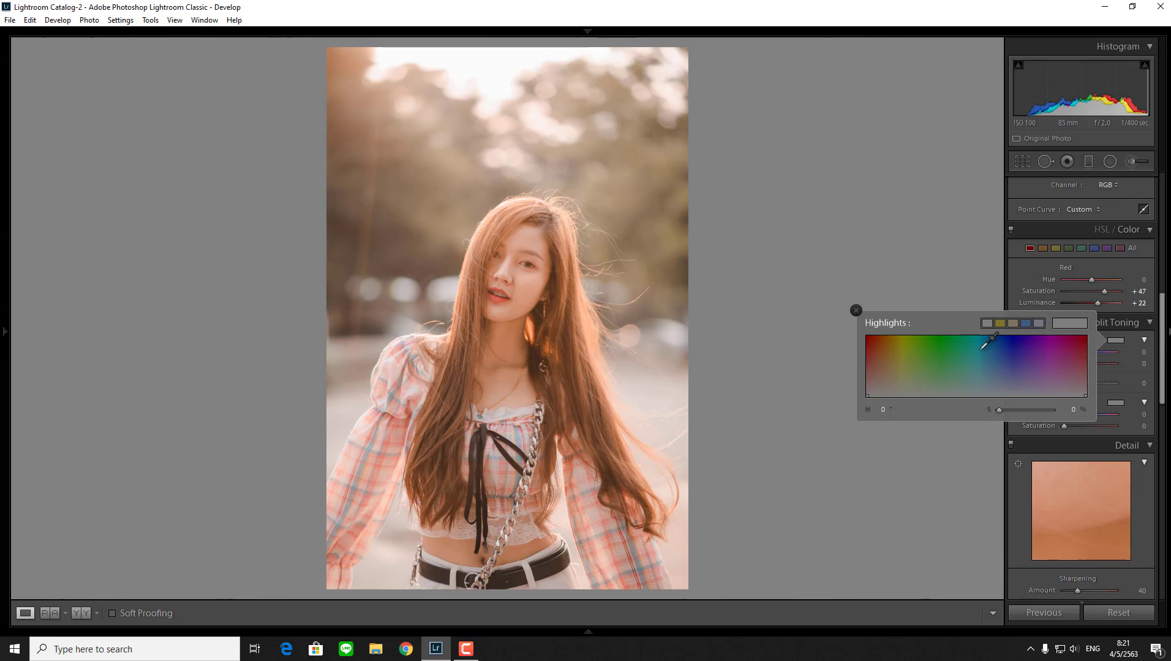
click(891, 358)
mouse_move(911, 355)
mouse_down()
mouse_move(922, 383)
mouse_move(982, 358)
mouse_up()
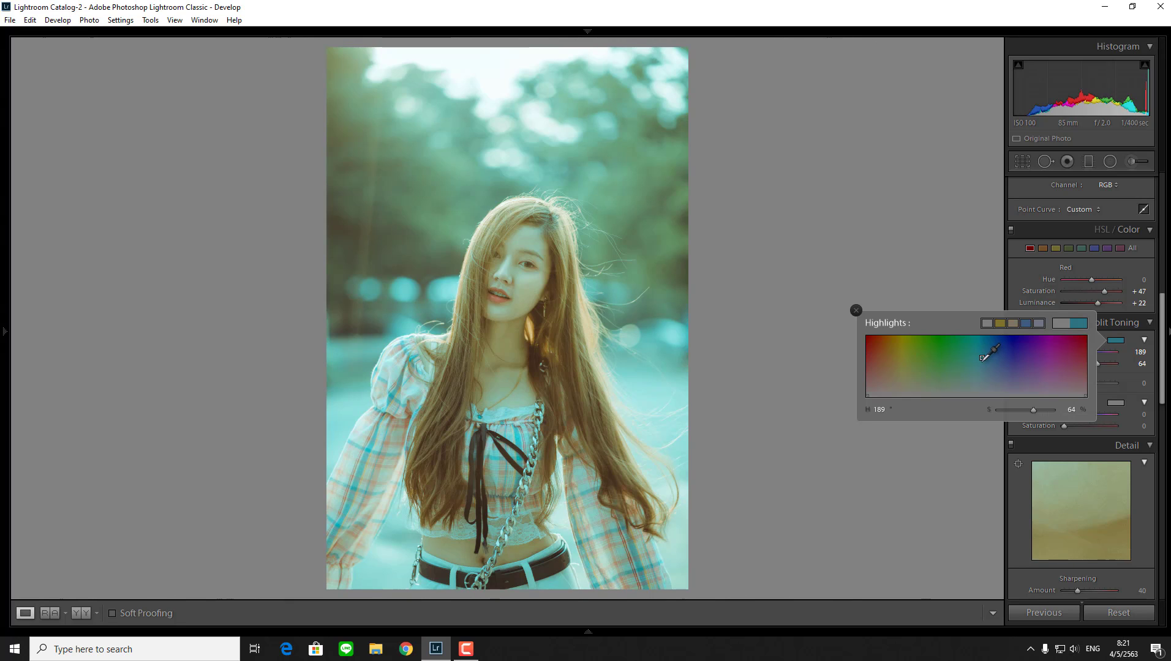
click(1060, 261)
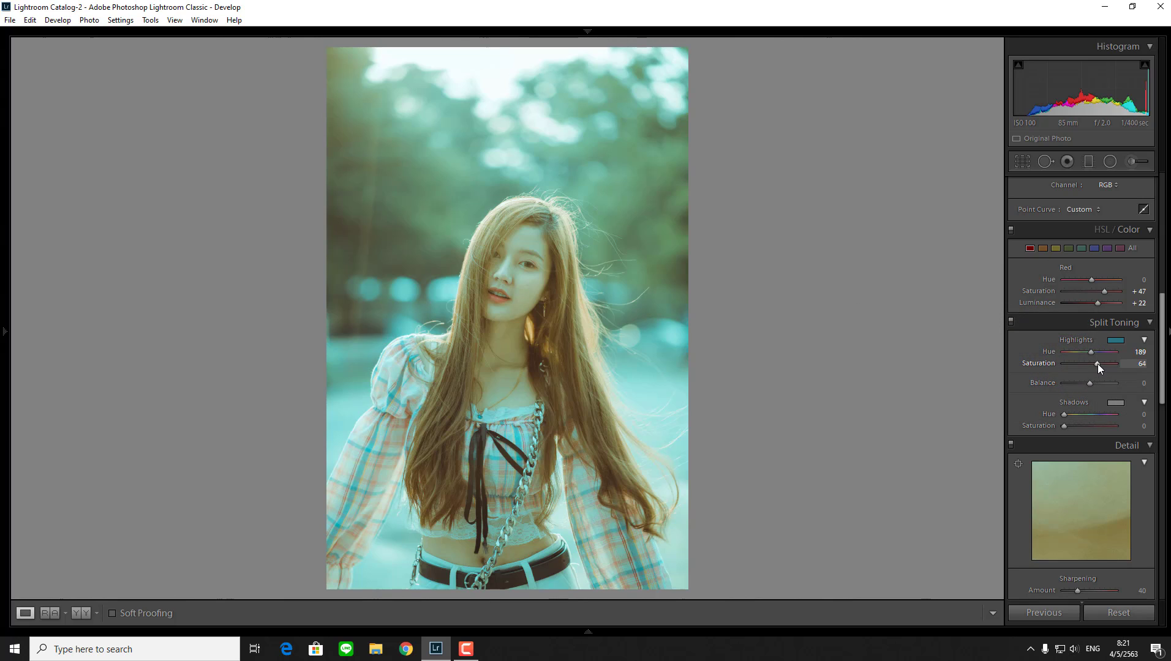
- Set the highlight split-toning saturation to 2
drag(1098, 364, 916, 372)
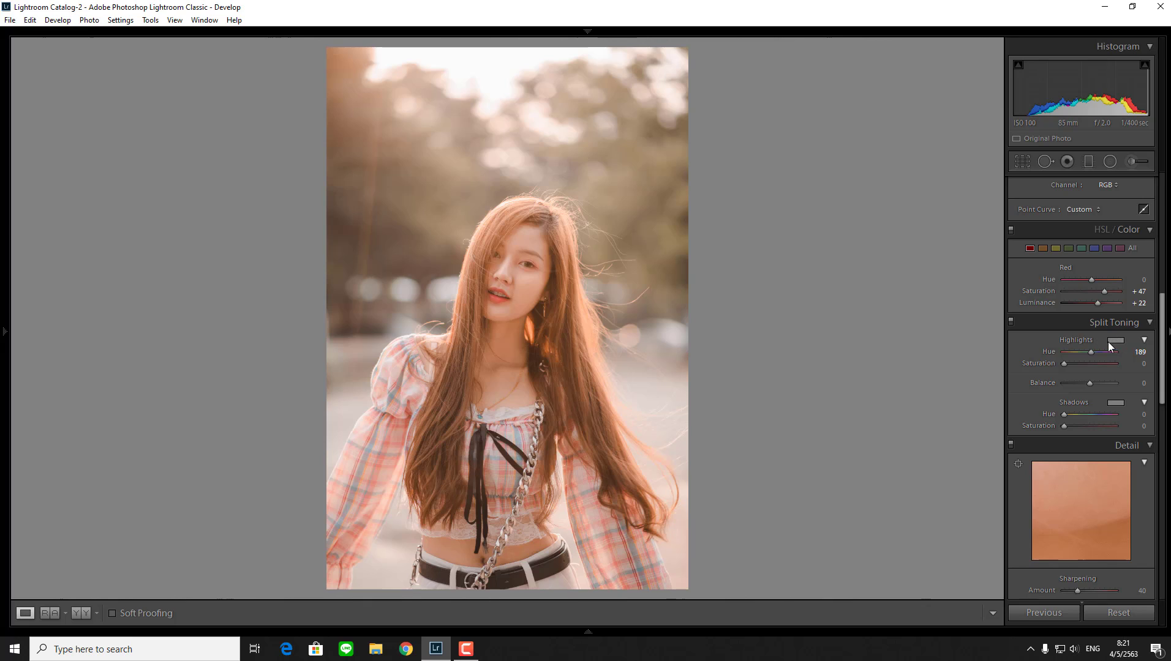
drag(1064, 364, 951, 343)
click(1115, 341)
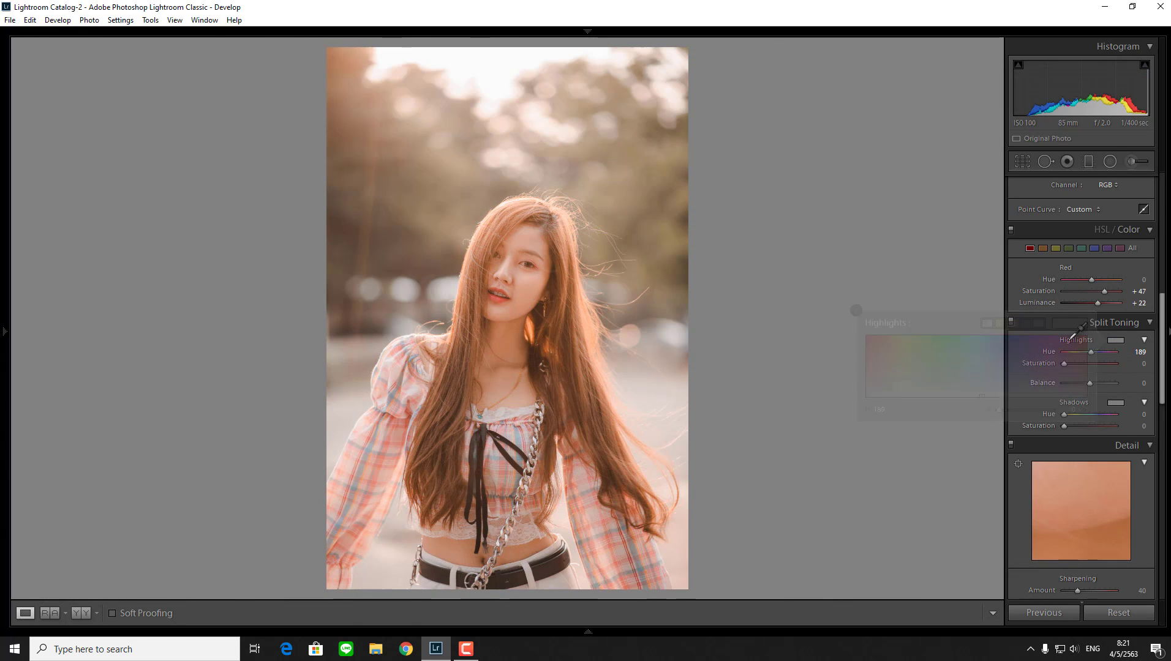
click(1130, 369)
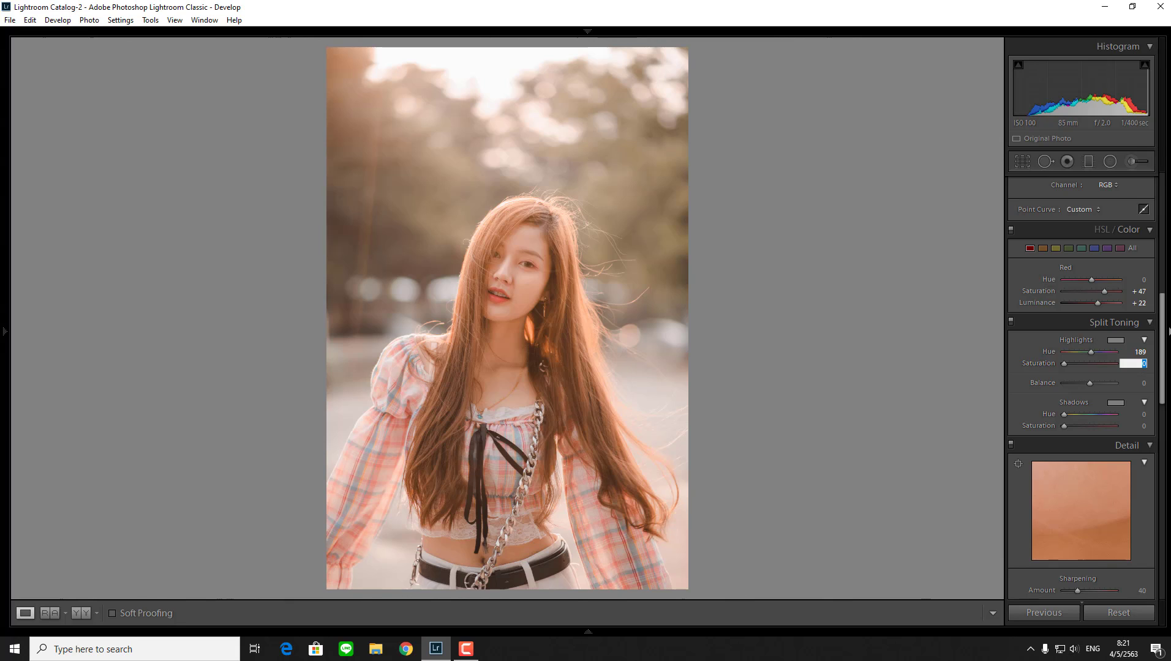
text(2)
key(Return)
- Inspect the face at 1:1 and compare the edit against the original side by side
scroll(1093, 404, down, 5)
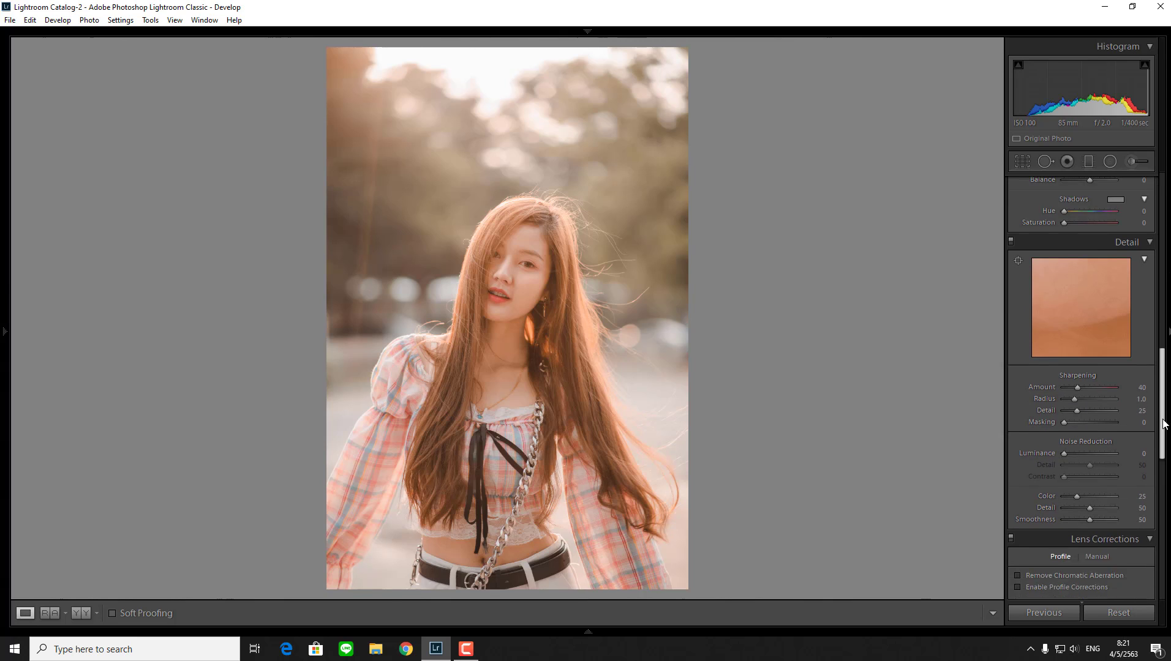
scroll(1087, 368, down, 1)
click(504, 264)
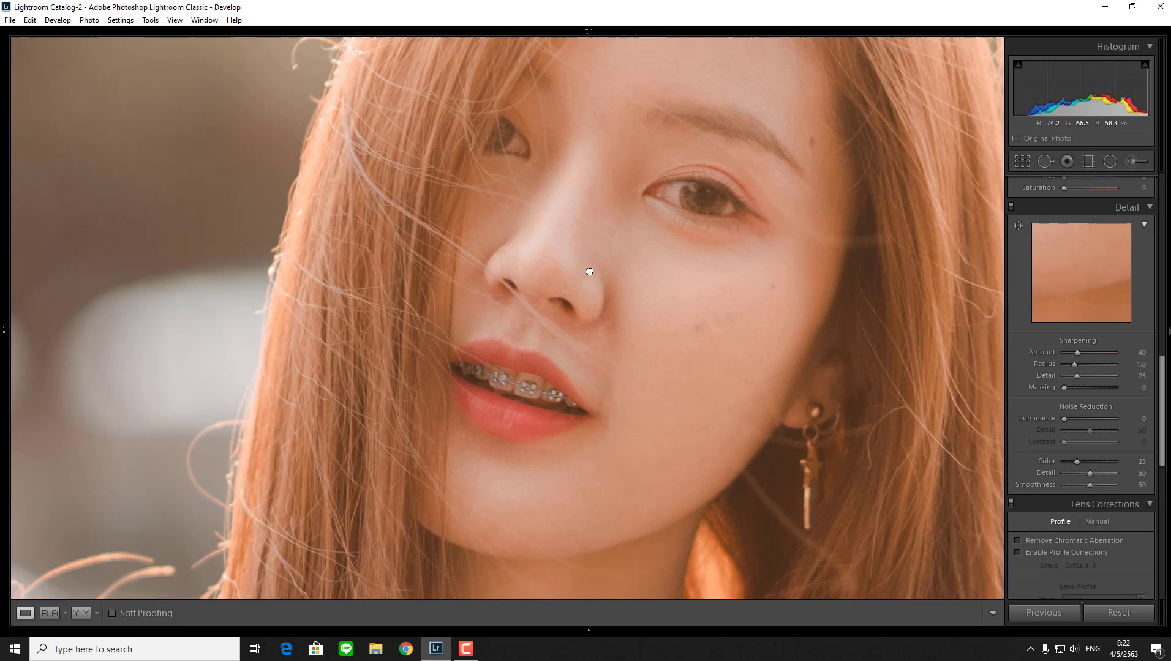
click(589, 272)
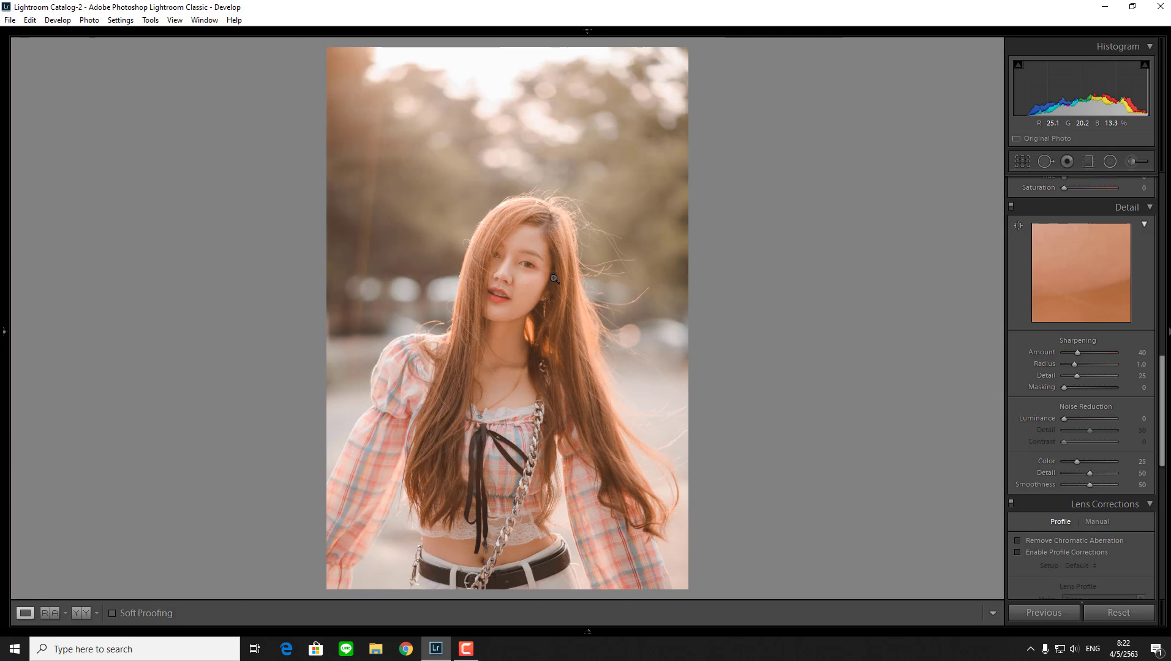
click(51, 613)
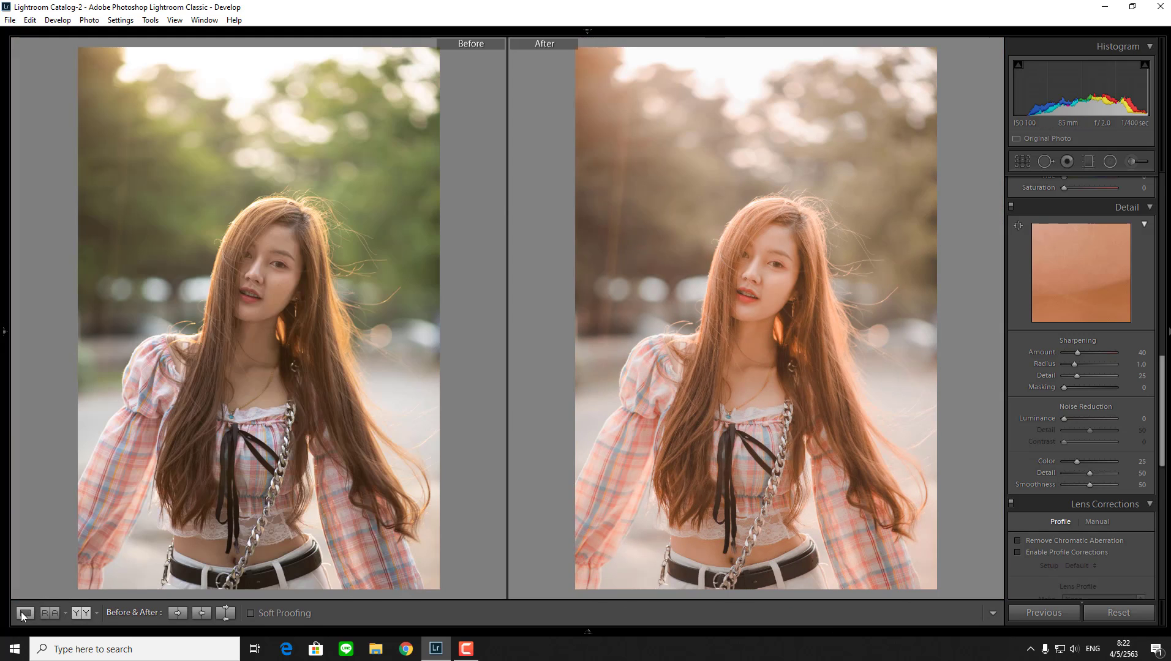
click(23, 614)
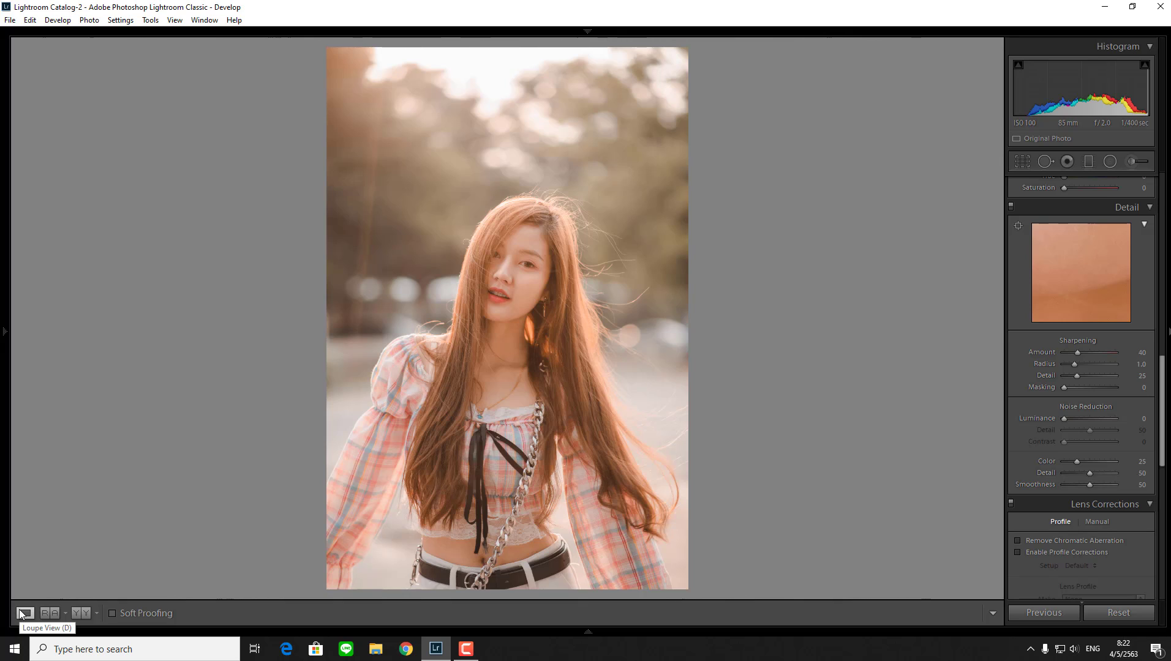
scroll(1154, 368, down, 1)
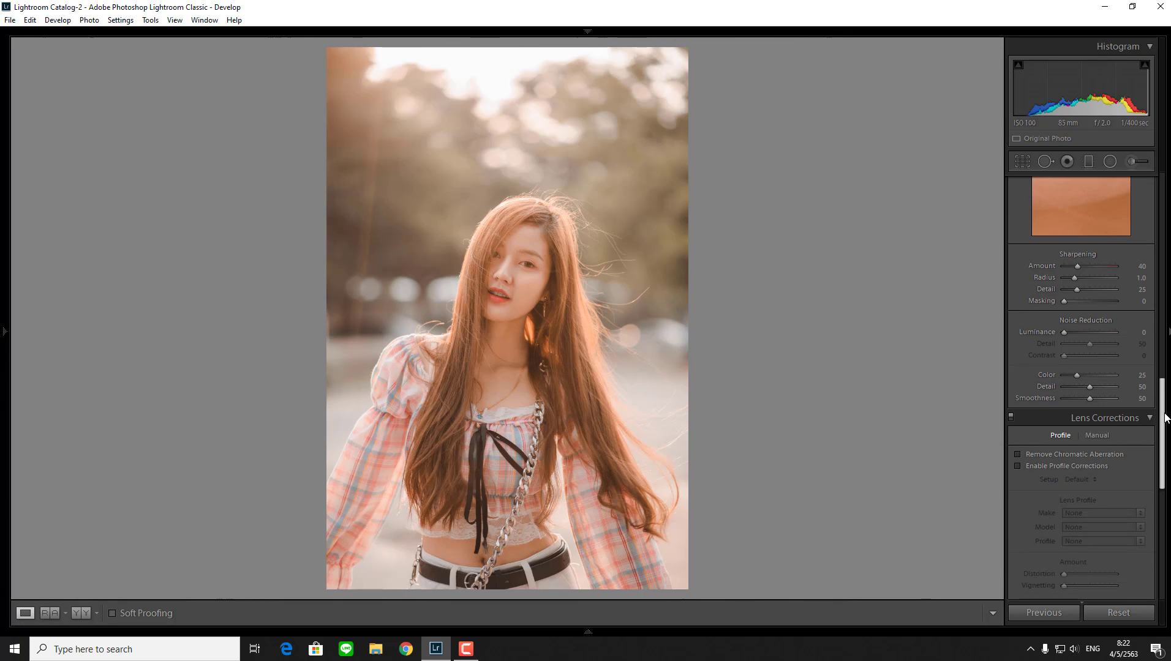
scroll(1154, 368, down, 1)
click(533, 288)
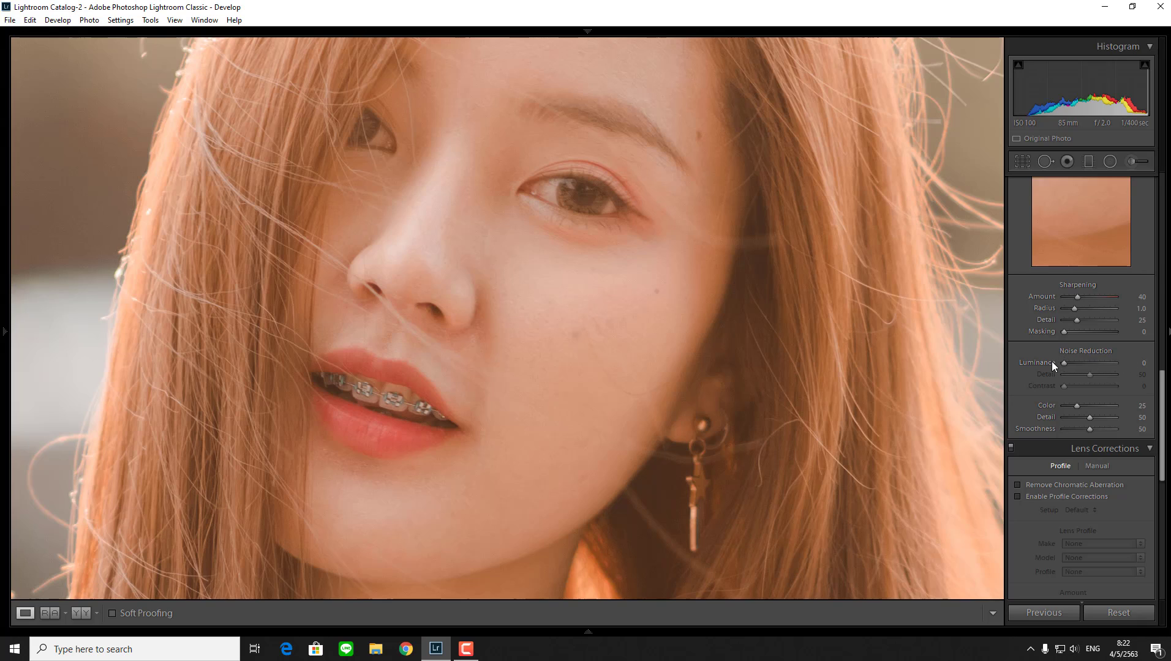
- Set Sharpening Amount to 50 and Luminance noise reduction to 30 in the Detail panel
click(1142, 298)
text(50)
key(Return)
click(1143, 363)
text(30)
key(Return)
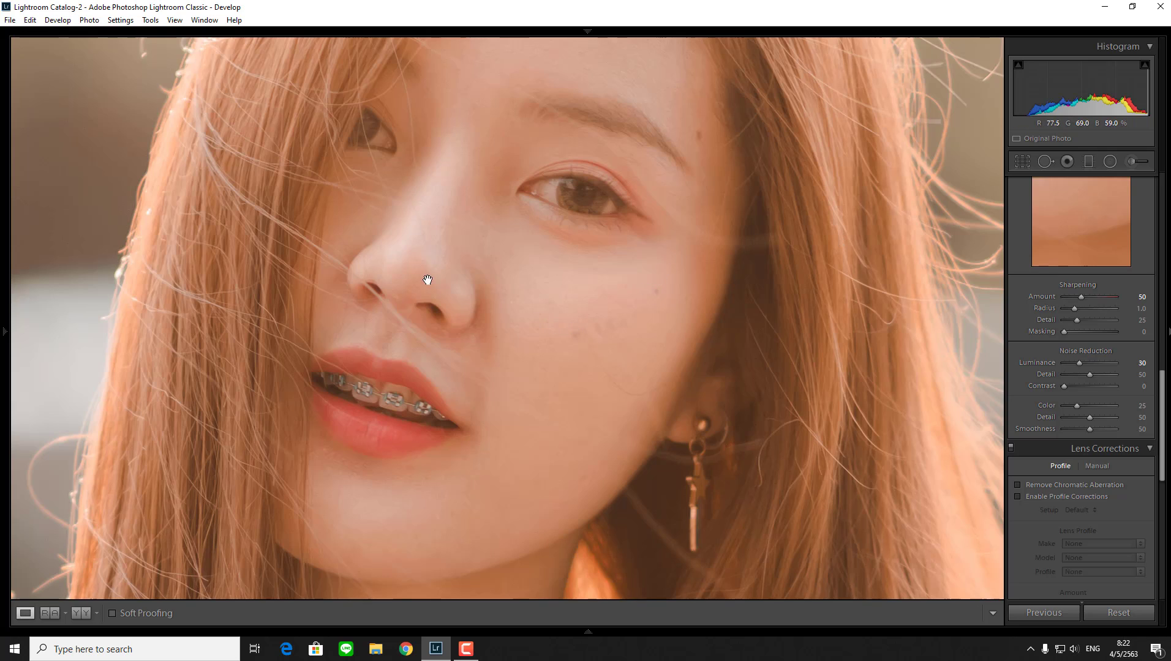
click(508, 268)
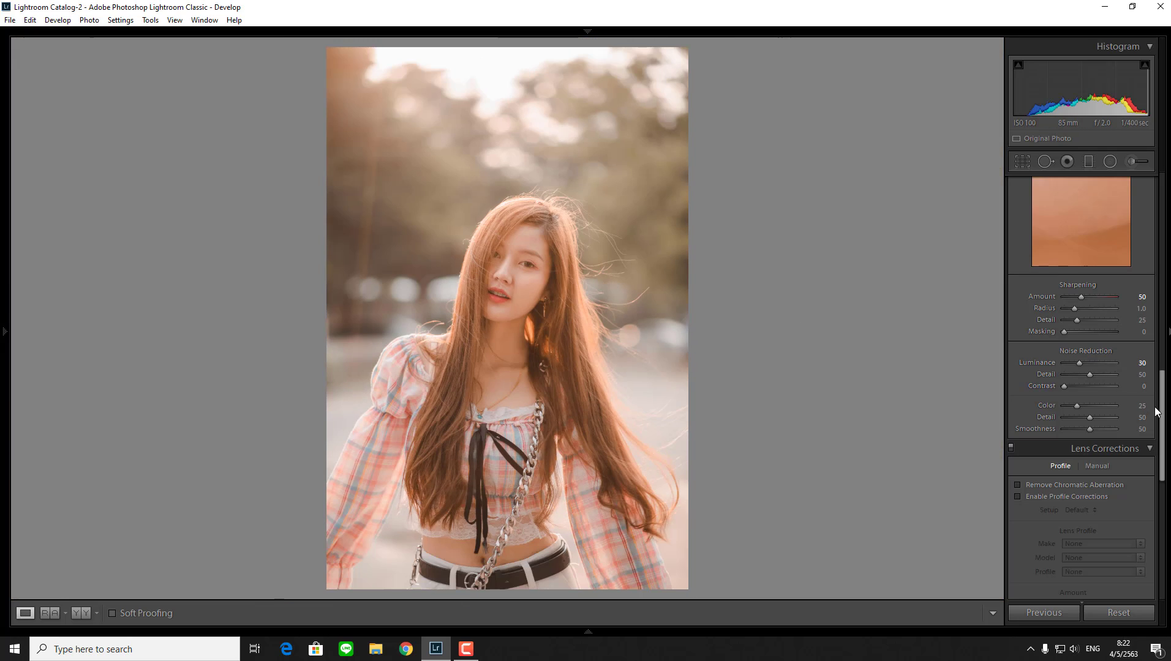
- Try film grain at about 45 in Effects, checking it on the face at 1:1
drag(1160, 411, 1160, 509)
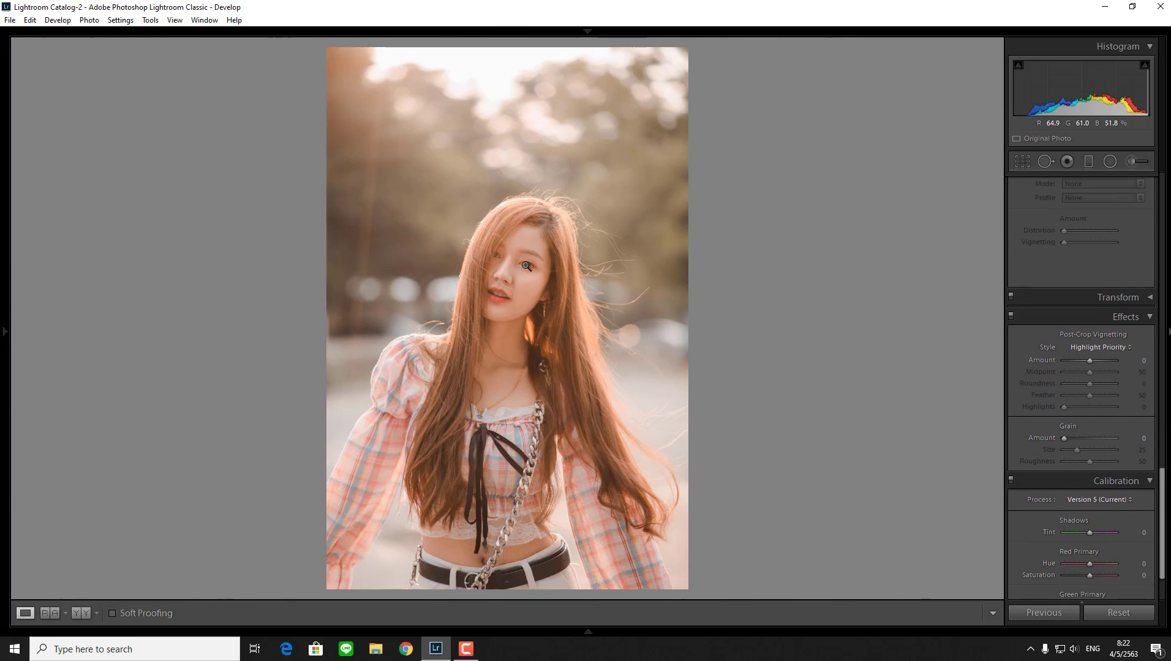
drag(1064, 438, 1088, 439)
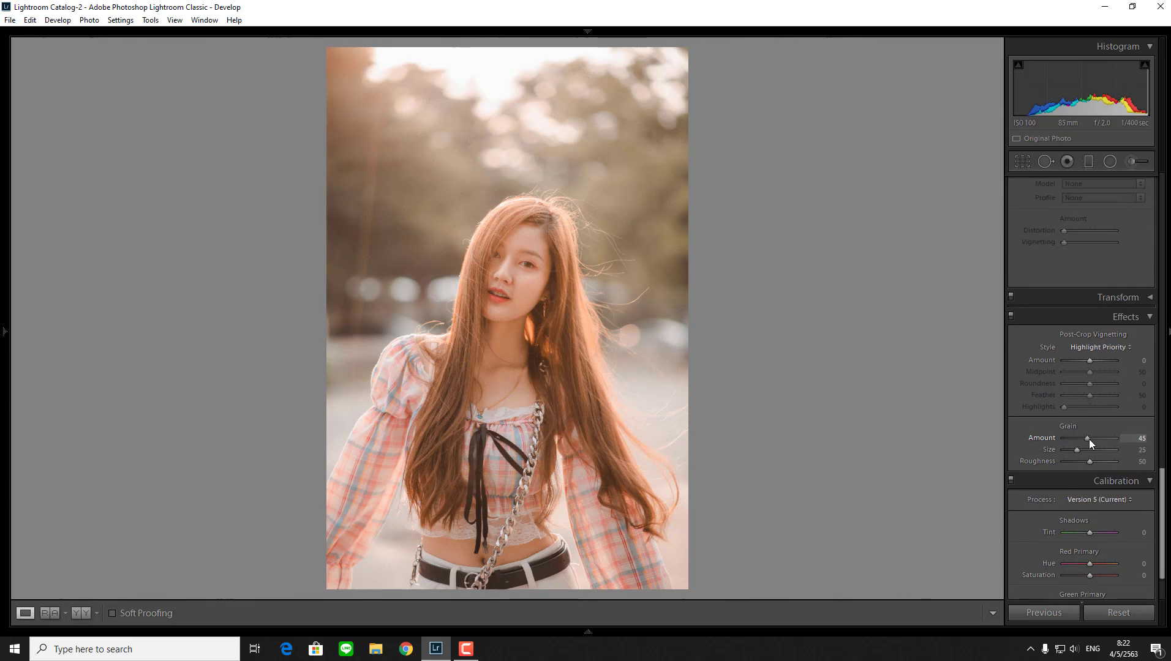
click(670, 307)
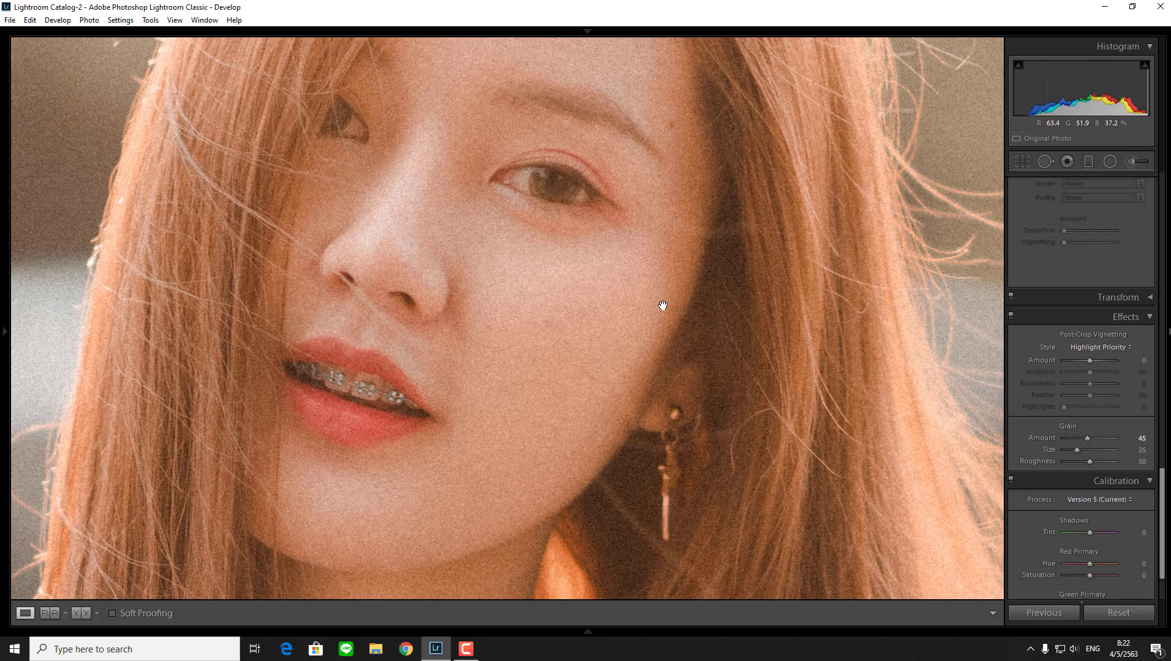
click(663, 306)
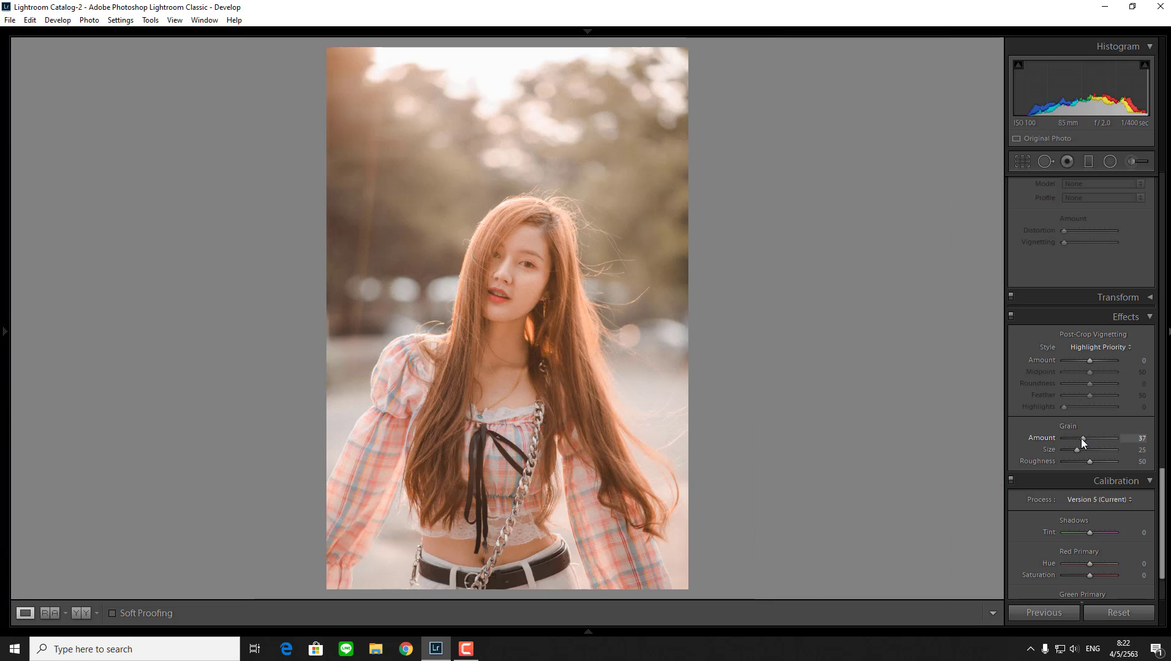
key(Down)
drag(632, 387, 640, 392)
- Bring Grain Amount back to 0 and check the grain-free face up close
drag(1082, 437, 1041, 443)
click(400, 264)
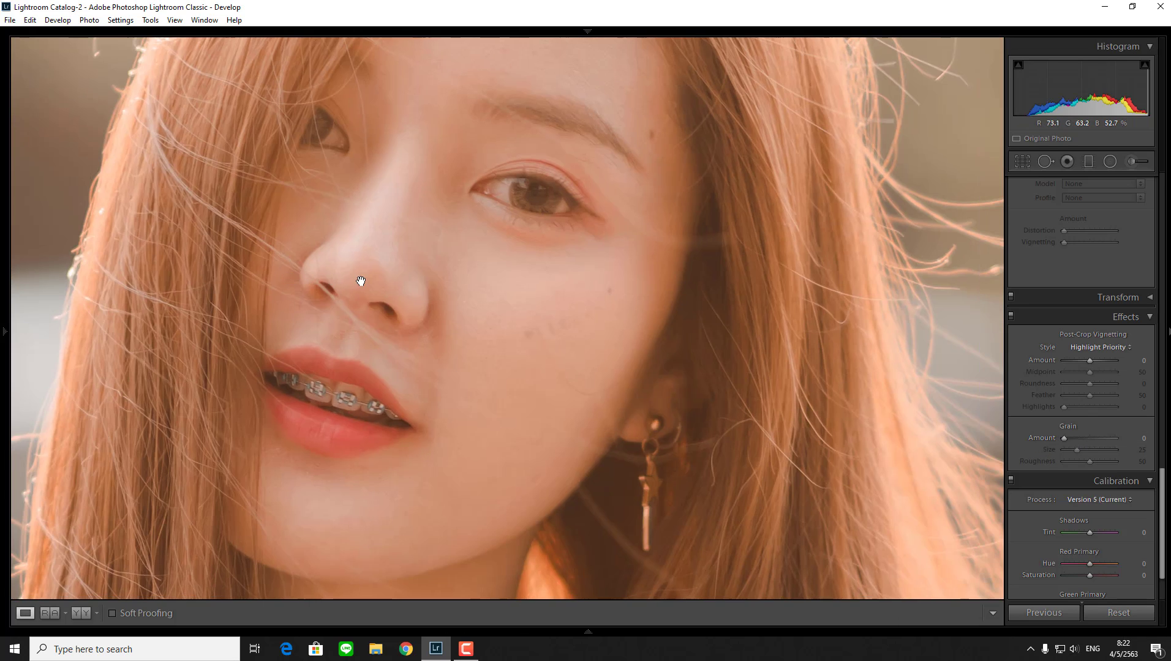
click(360, 281)
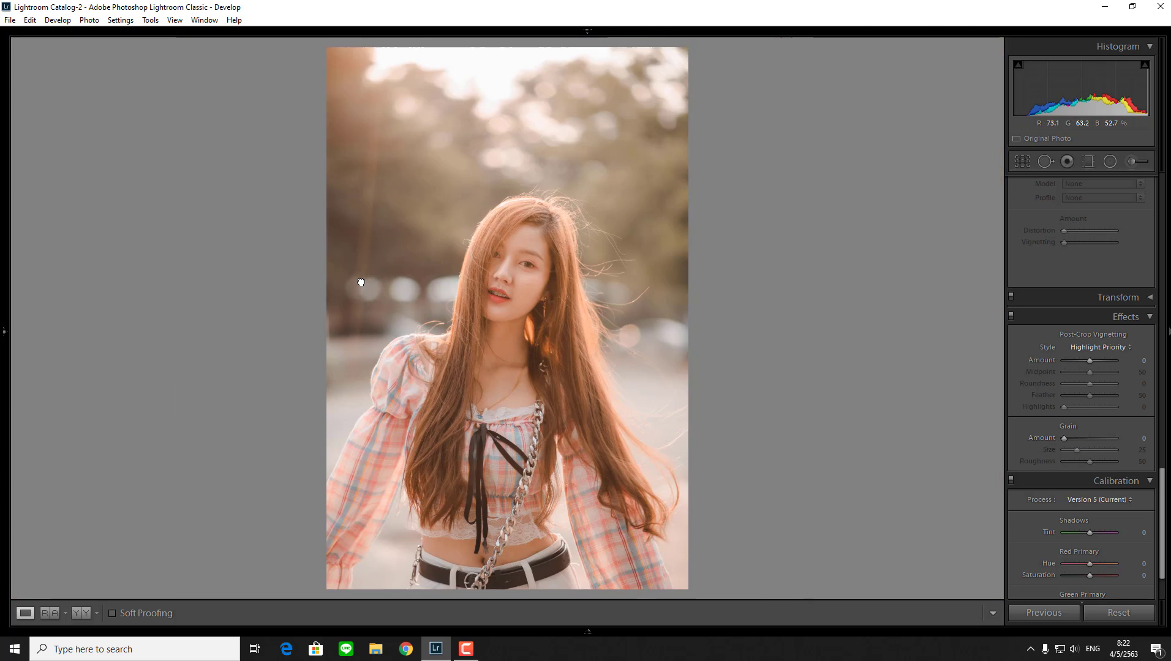
click(481, 272)
drag(651, 290, 541, 283)
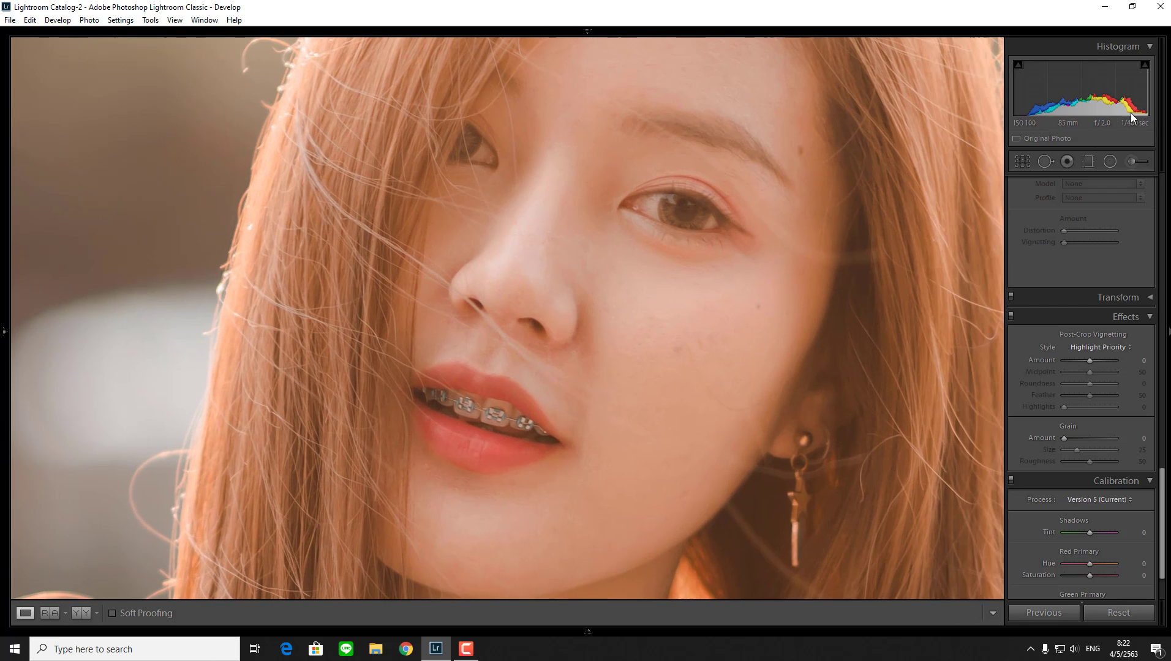
click(591, 270)
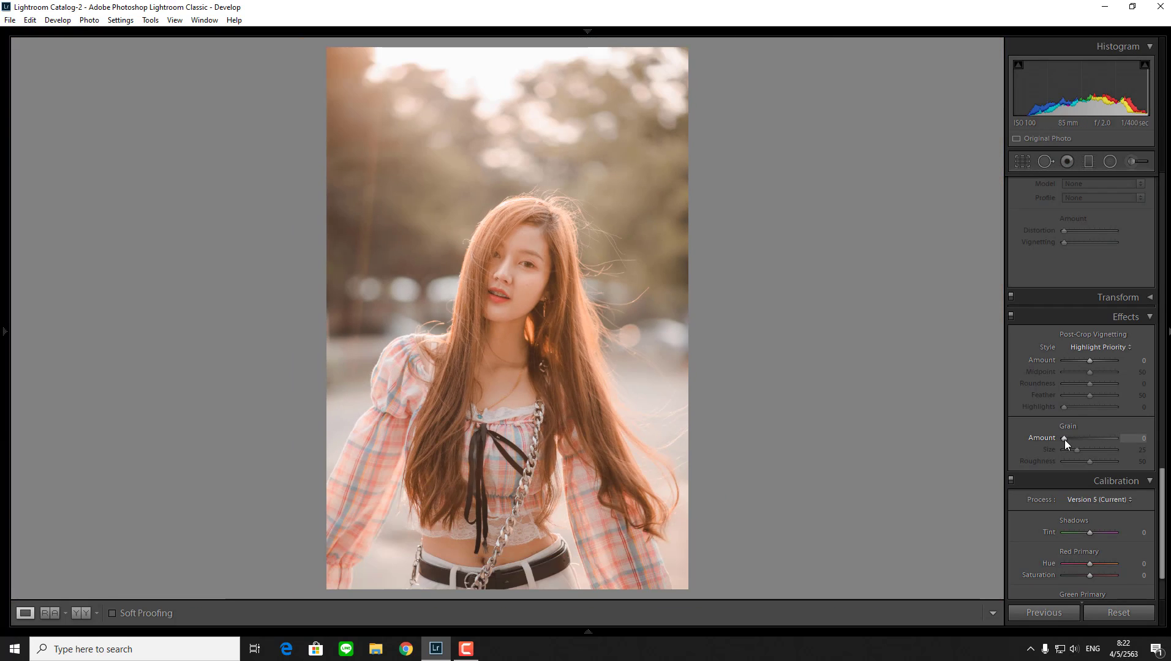
- Briefly retest grain, leave it at 0, and collapse the right adjustment panel
drag(1065, 440, 1071, 439)
click(515, 261)
click(974, 418)
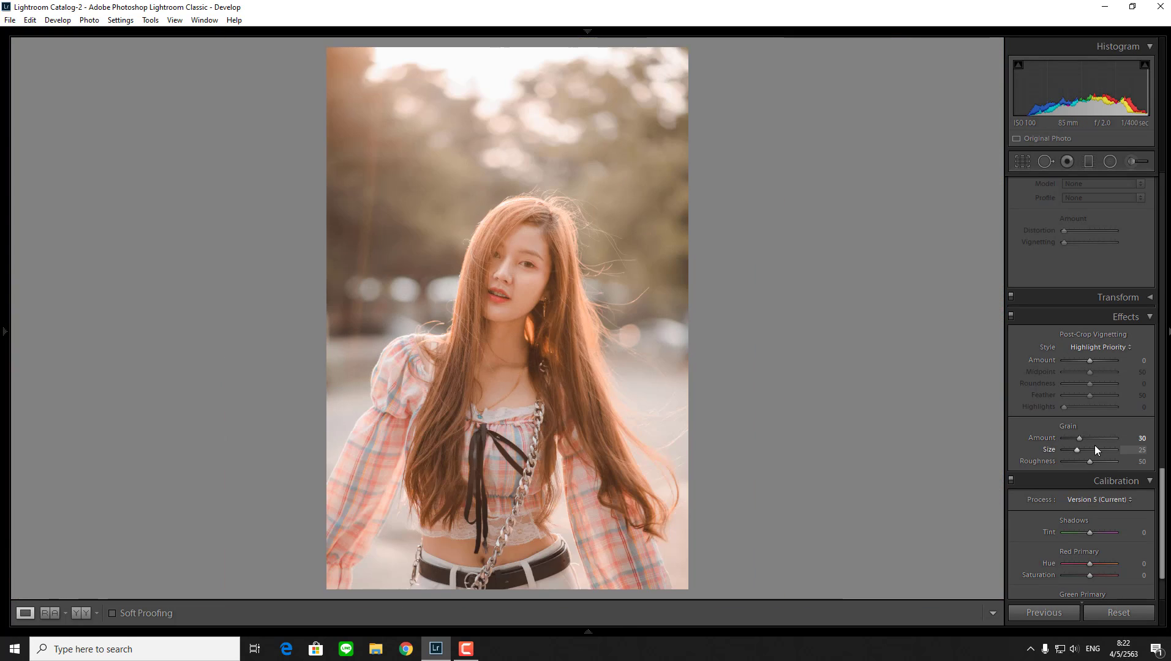
click(1167, 483)
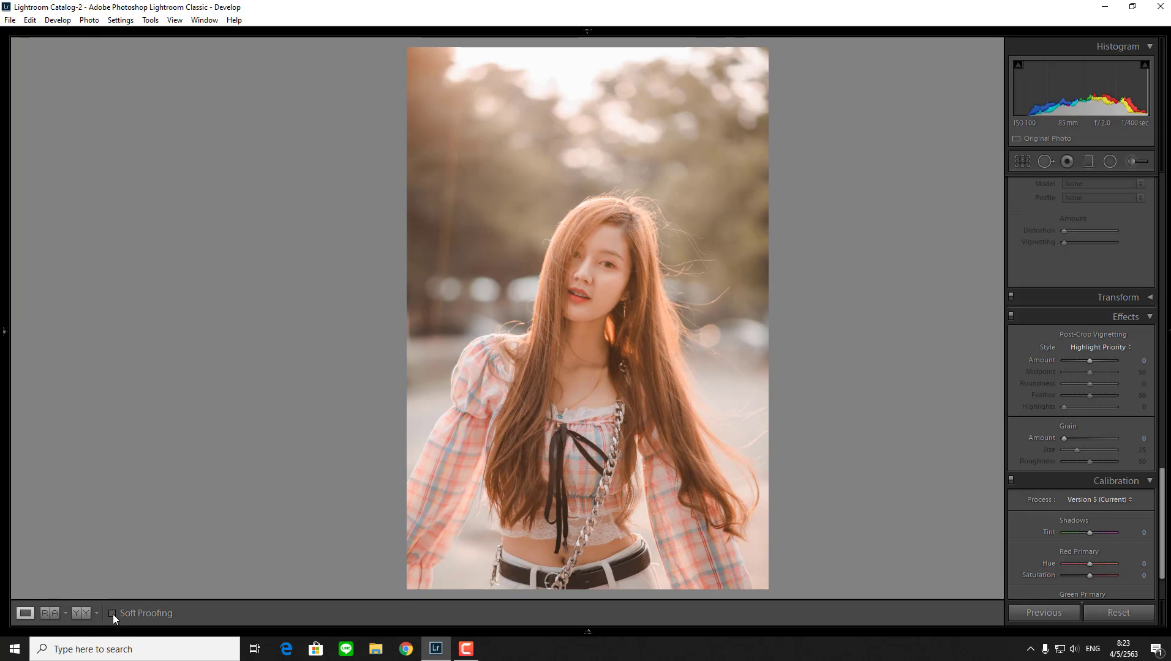
- Show the original and graded portrait in the left-right Before/After view
click(89, 611)
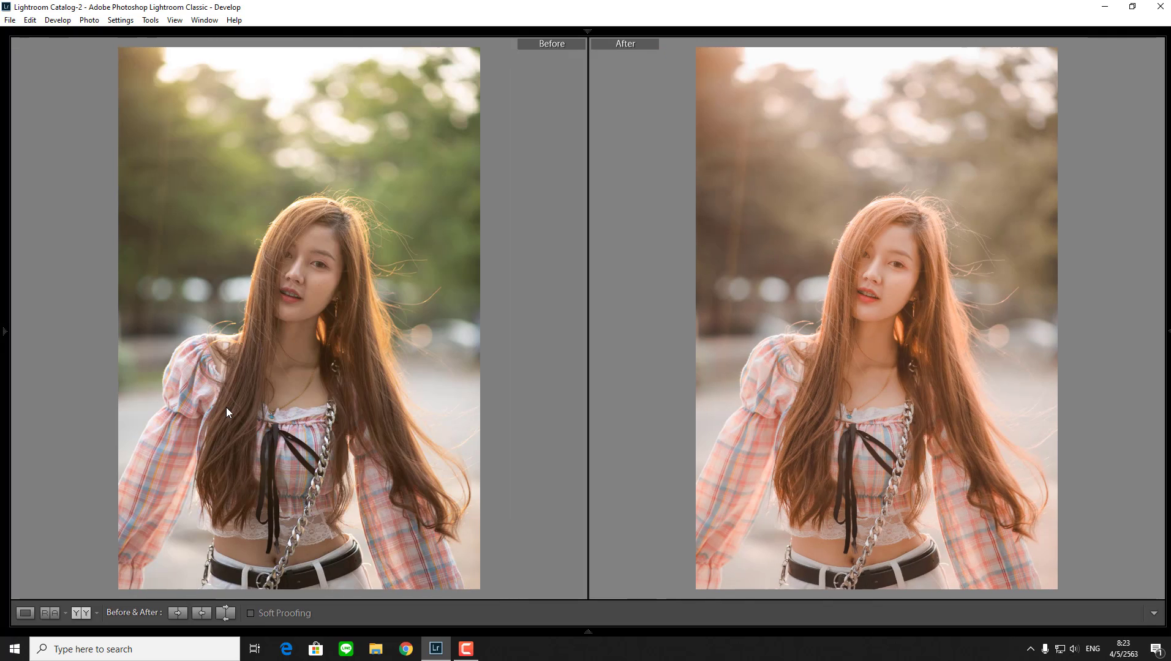